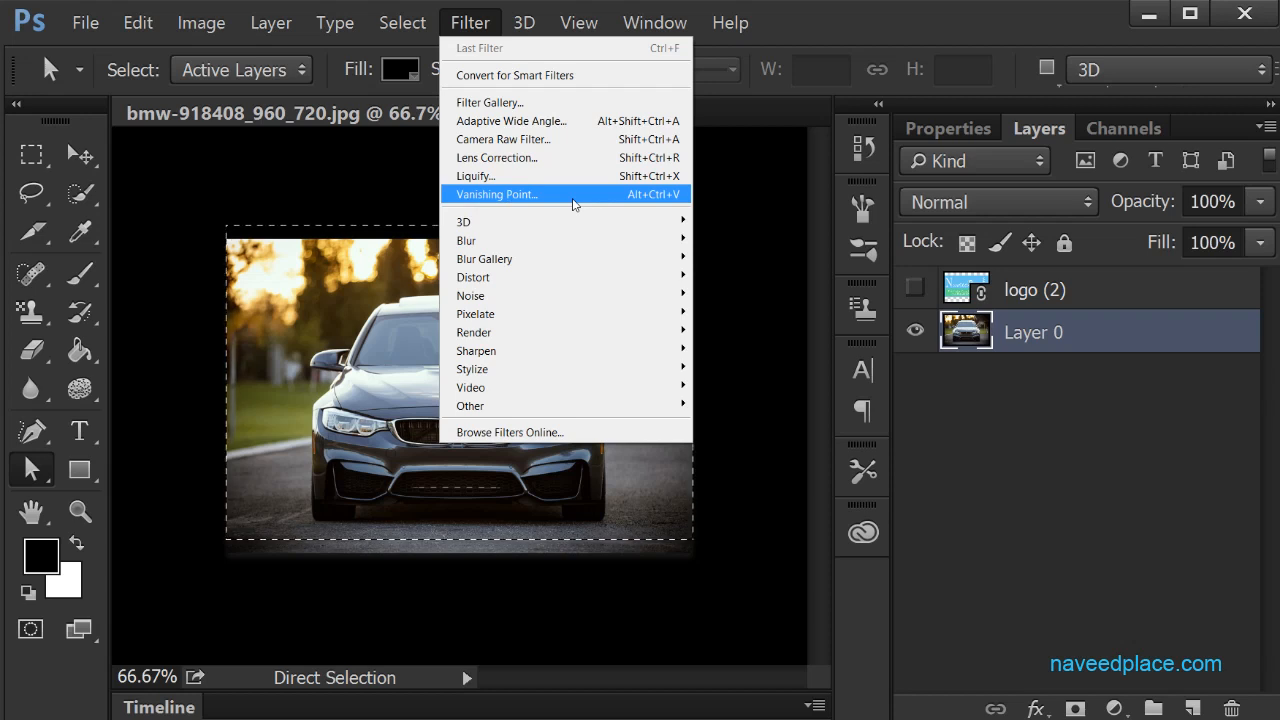
Toggle the logo (2) layer's visibility to compare the car photo with and without the logo
{"action": "left_click", "coordinate": [428, 199]}
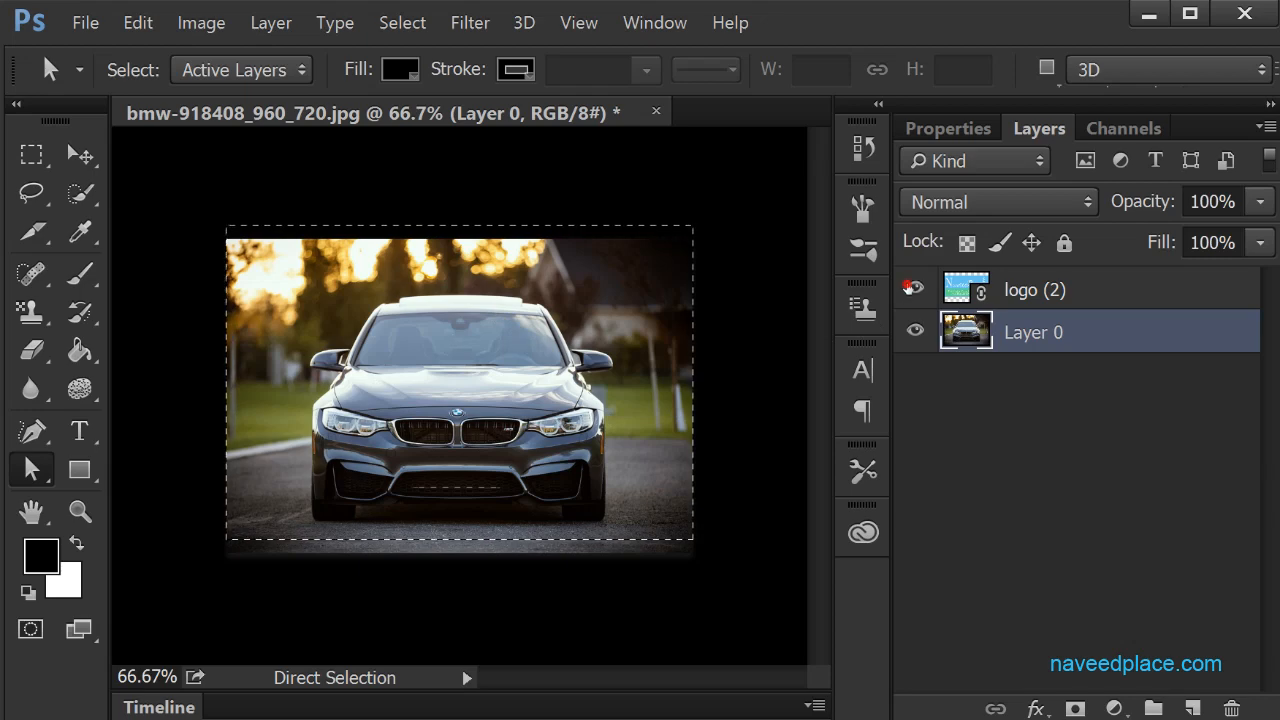
{"action": "left_click", "coordinate": [910, 290]}
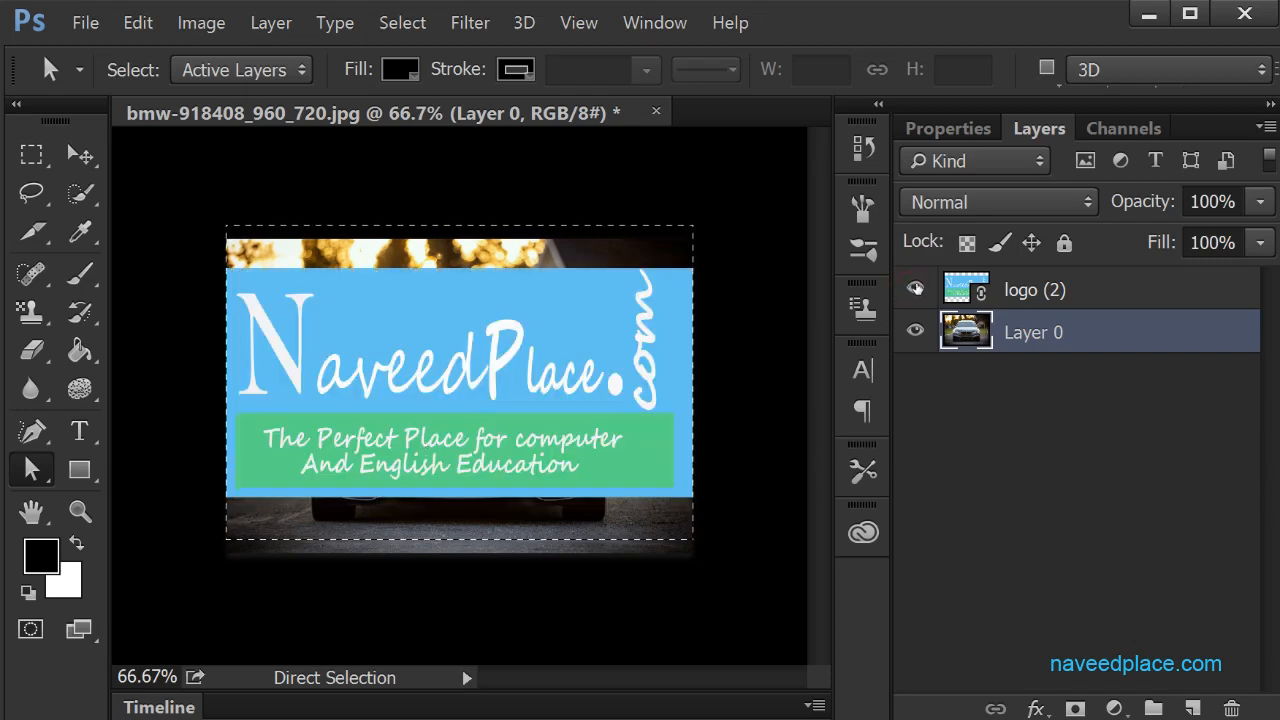
{"action": "left_click", "coordinate": [915, 289]}
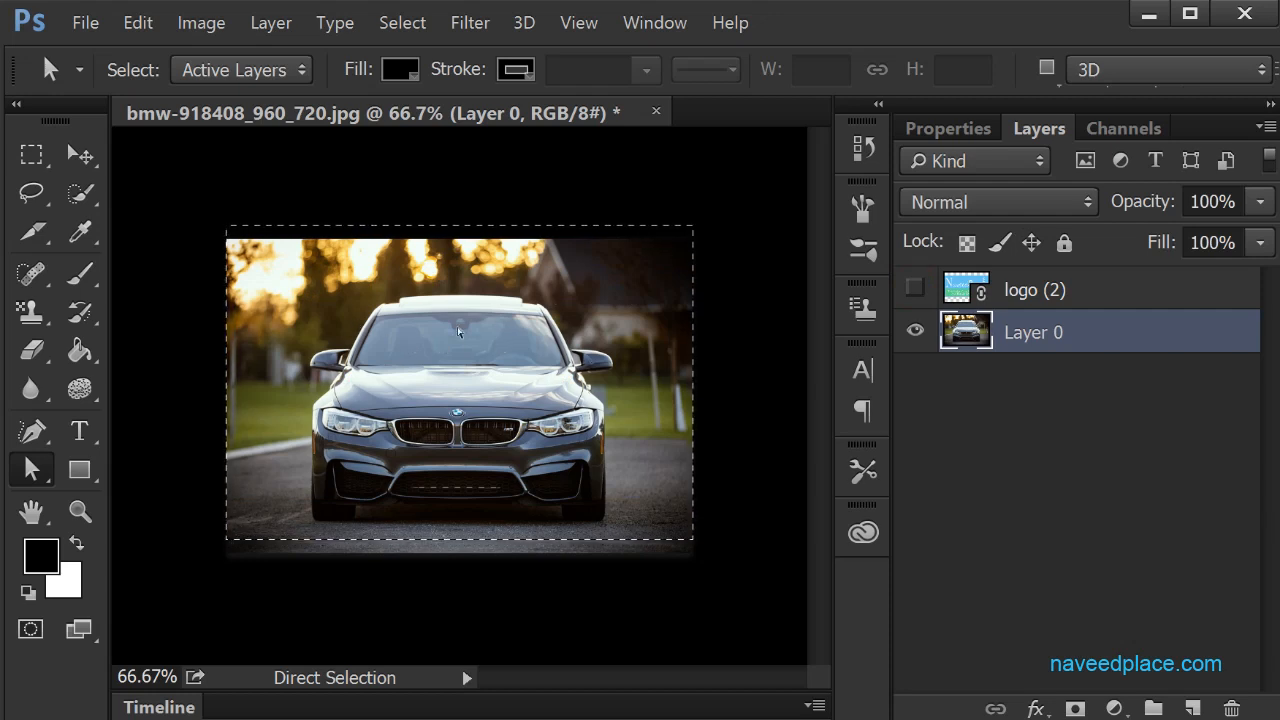
{"action": "left_click", "coordinate": [915, 289]}
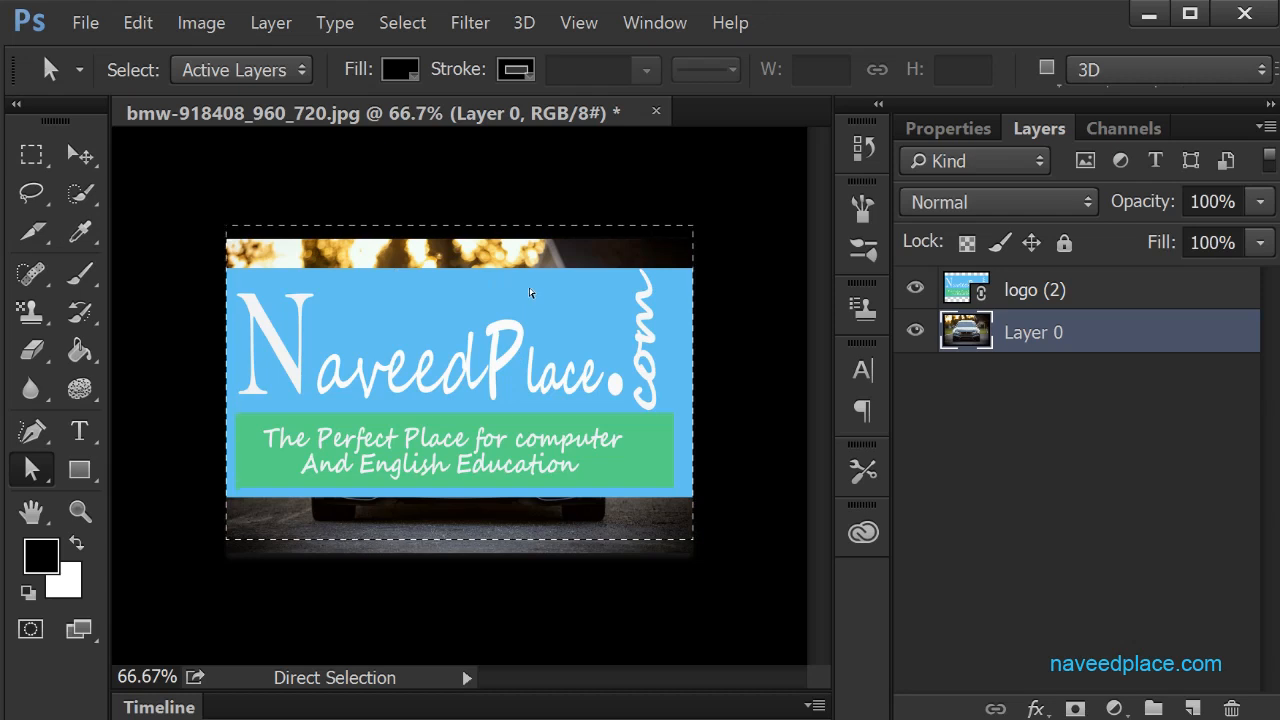
{"action": "left_click", "coordinate": [915, 289]}
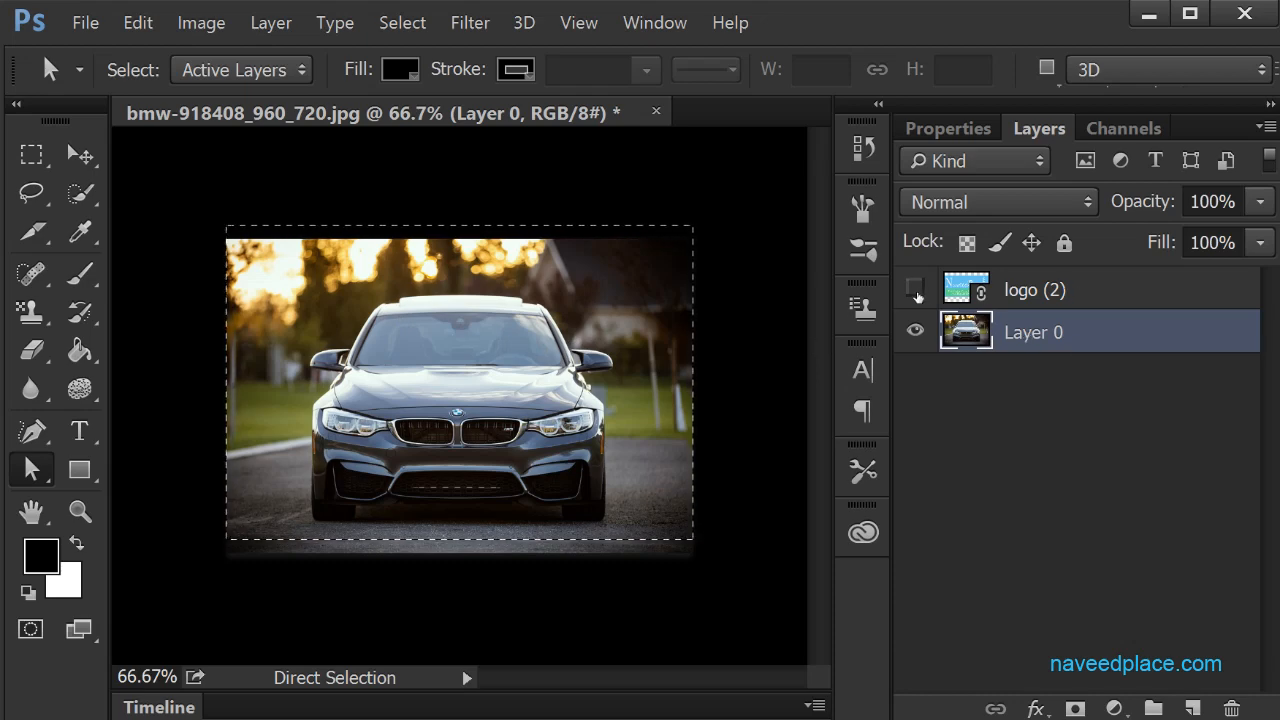
Show only the logo (2) layer, hiding Layer 0, and copy the logo artwork within the selection
{"action": "left_click", "coordinate": [915, 289]}
{"action": "left_click", "coordinate": [916, 331]}
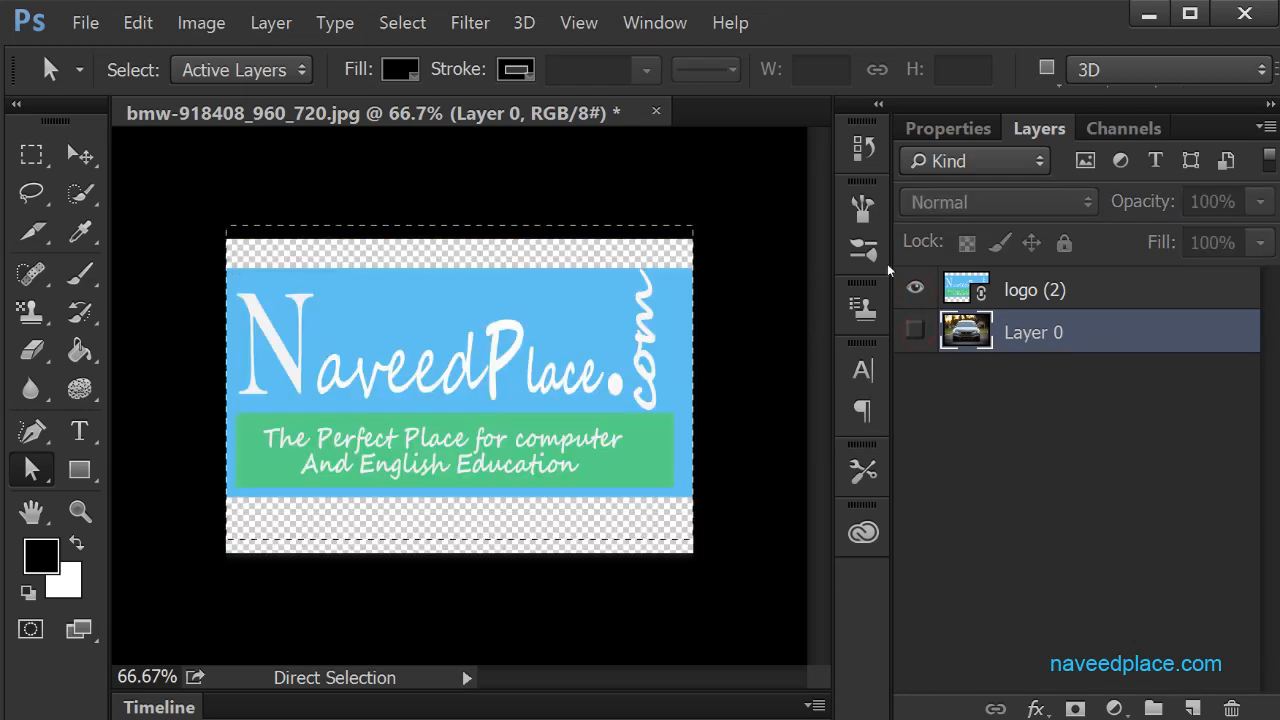
{"action": "double_click", "coordinate": [1079, 291]}
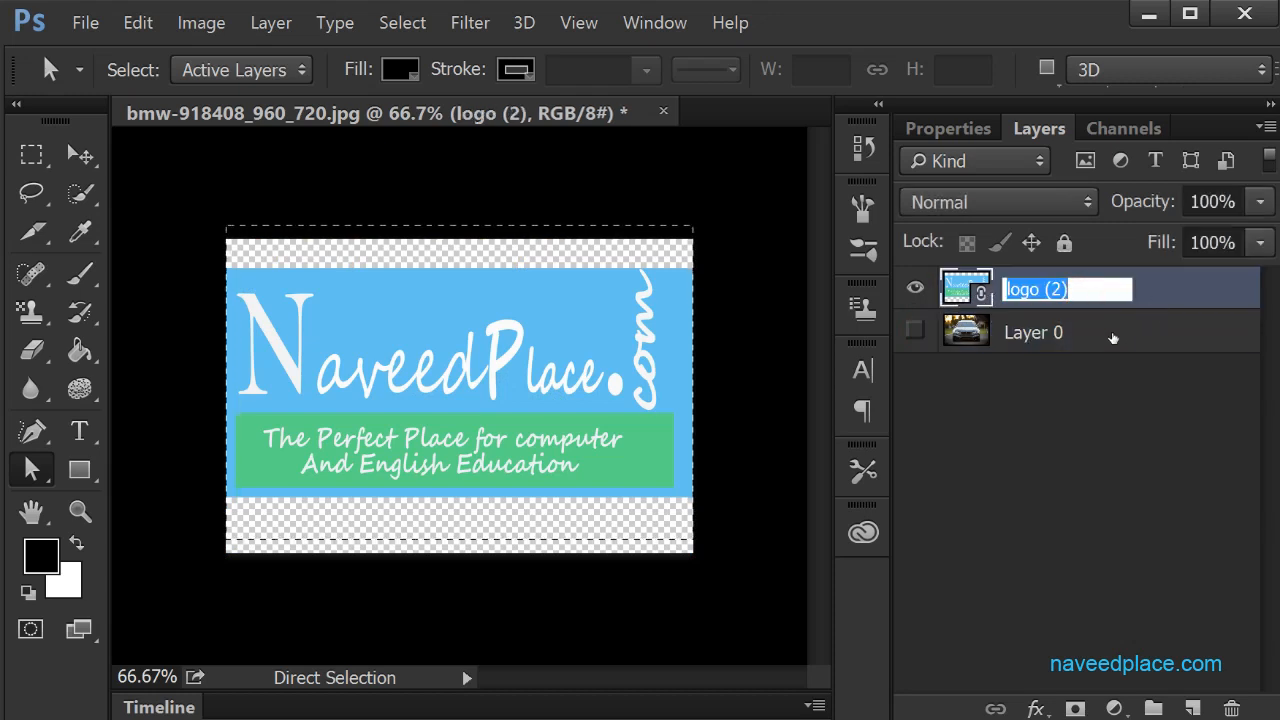
{"action": "left_click", "coordinate": [1112, 338]}
{"action": "left_click", "coordinate": [1060, 295]}
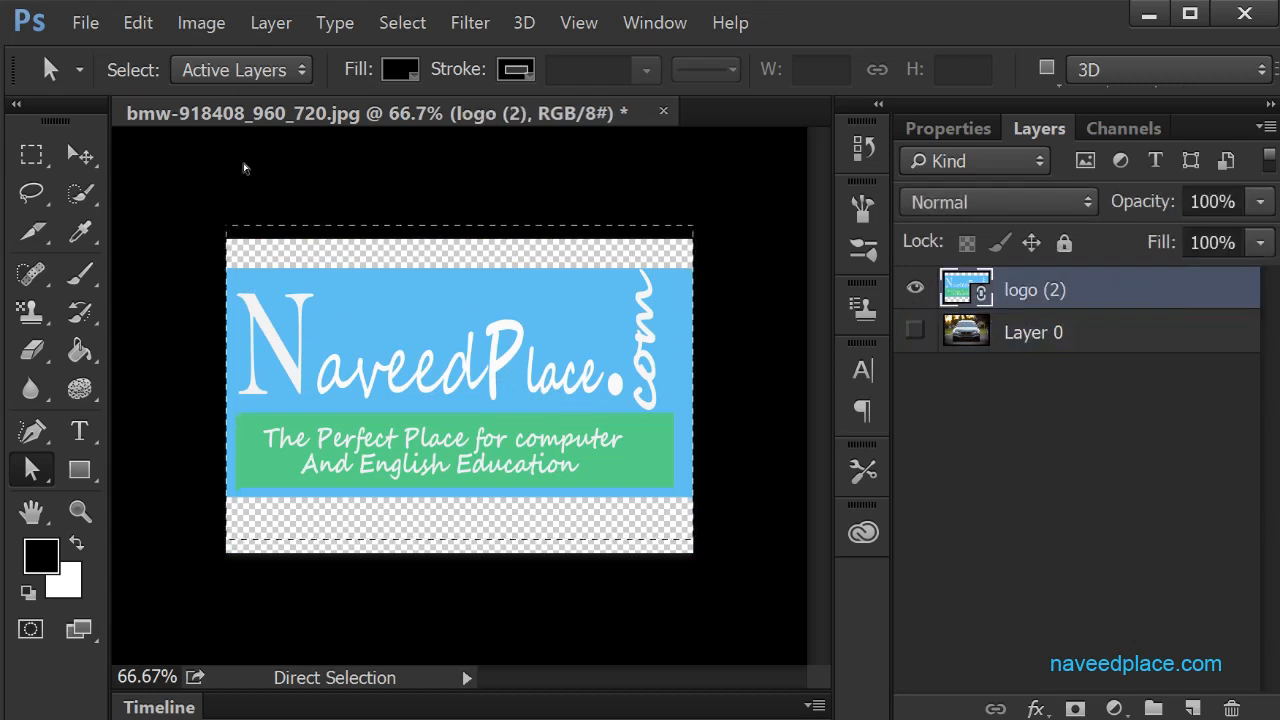
{"action": "left_click", "coordinate": [145, 28]}
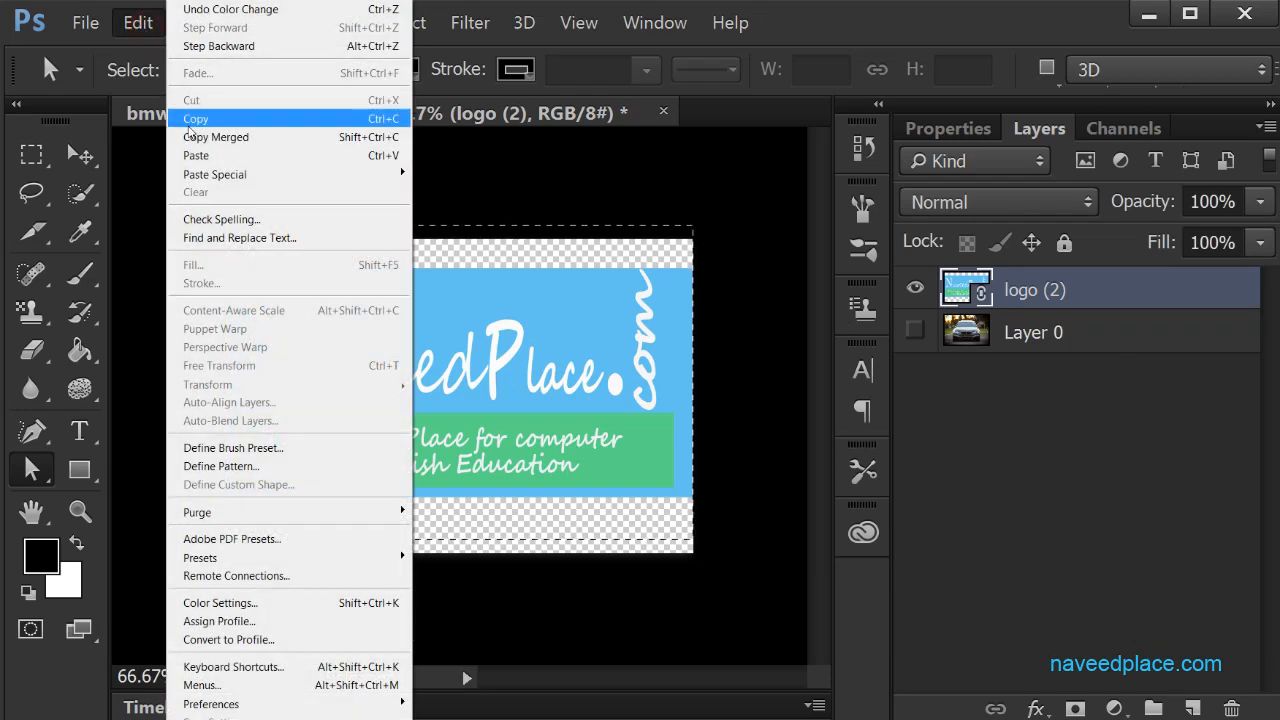
{"action": "left_click", "coordinate": [204, 121]}
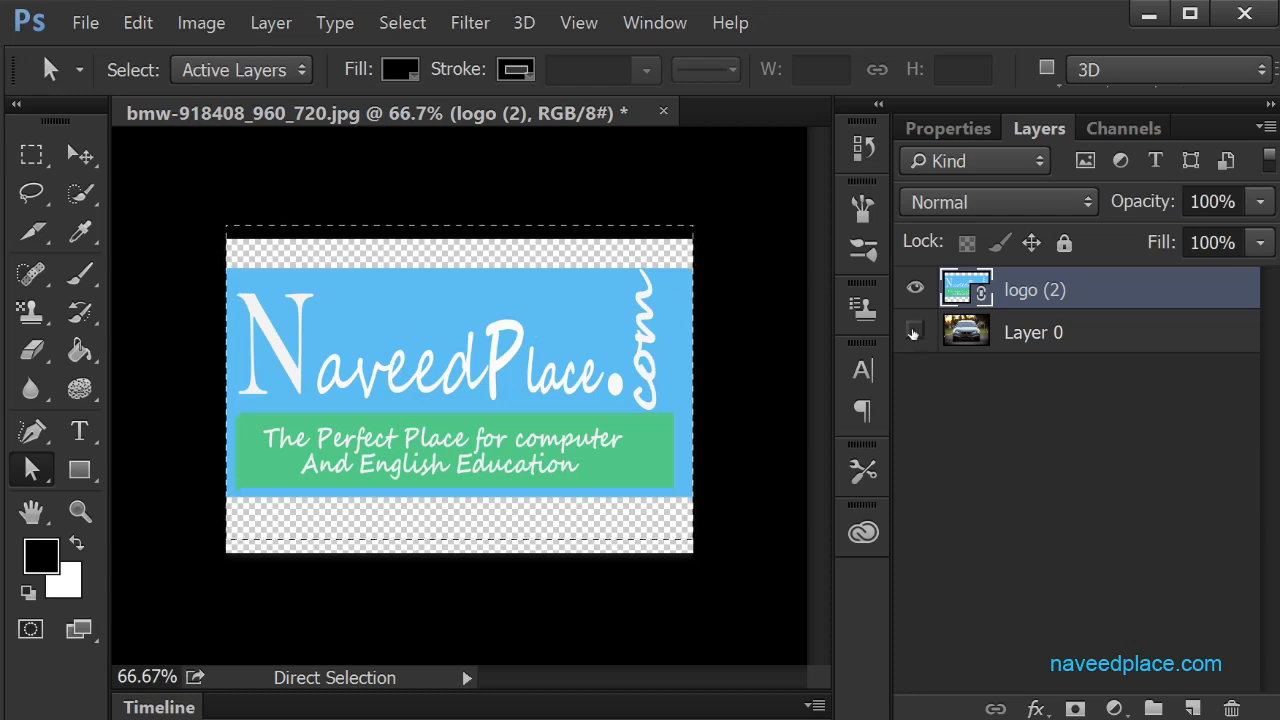
Show Layer 0 instead of logo (2) and open the Vanishing Point filter on Layer 0
{"action": "left_click", "coordinate": [914, 332]}
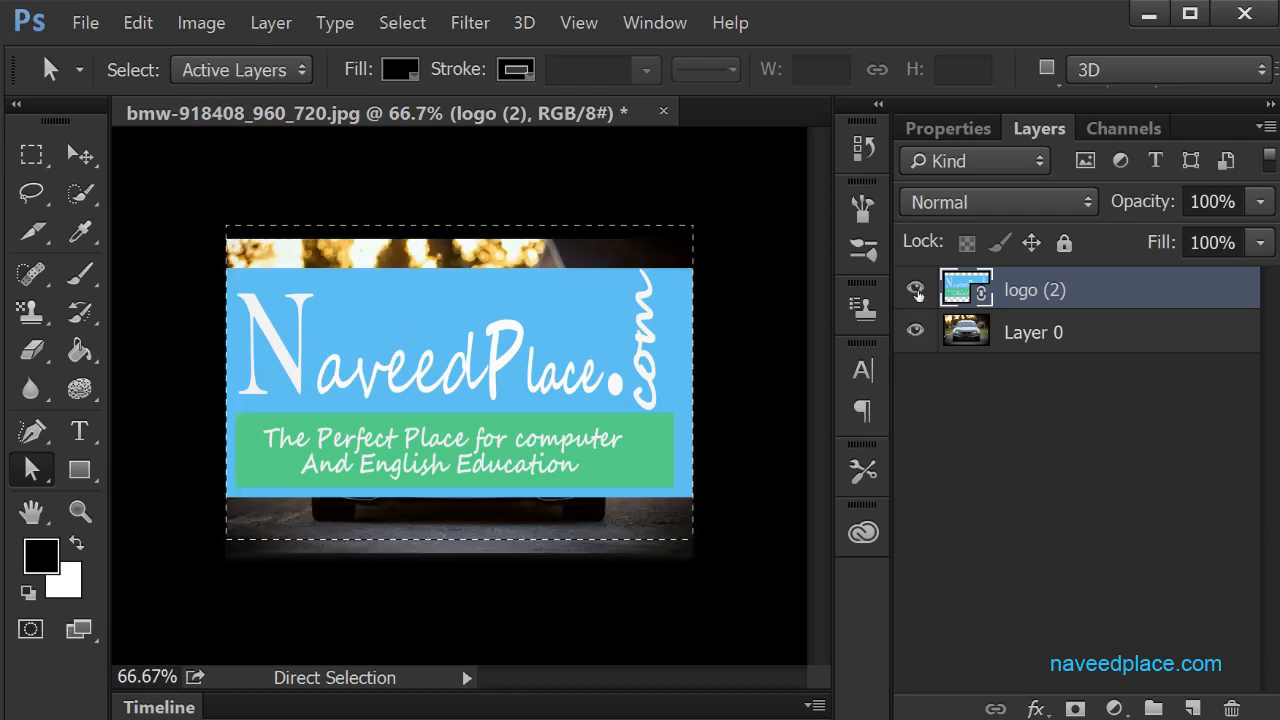
{"action": "left_click", "coordinate": [916, 291]}
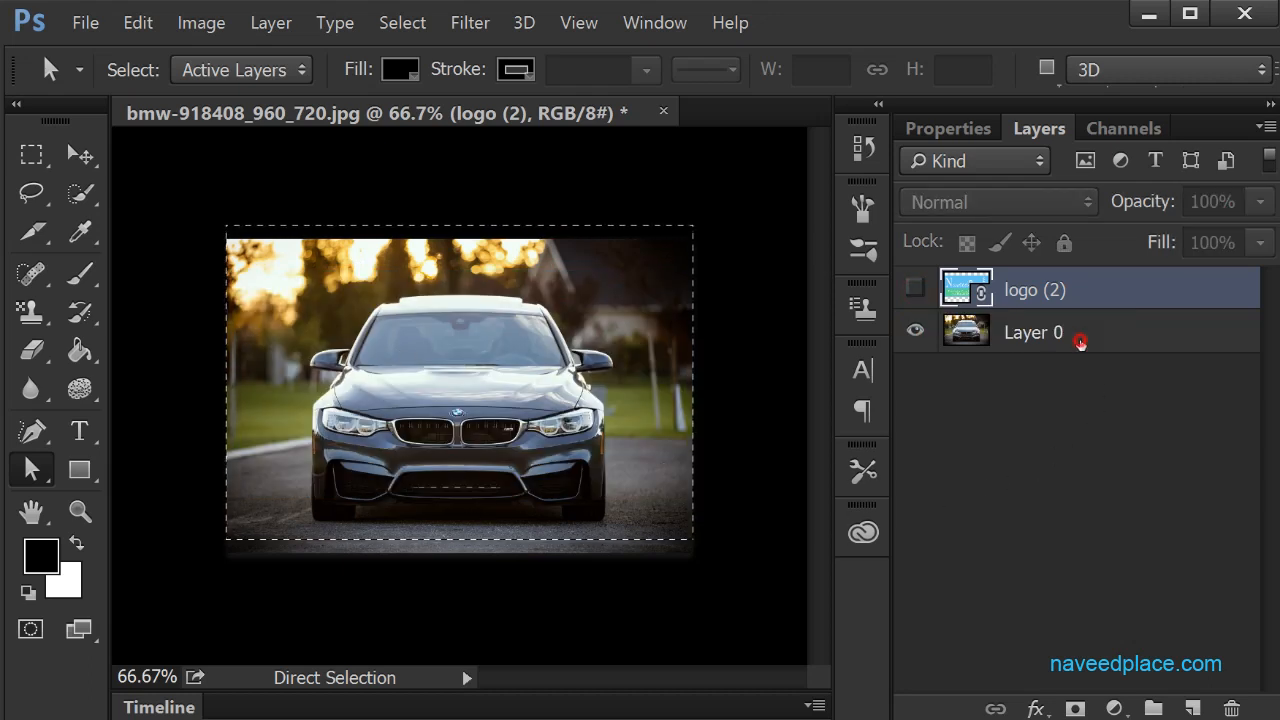
{"action": "left_click", "coordinate": [1078, 345]}
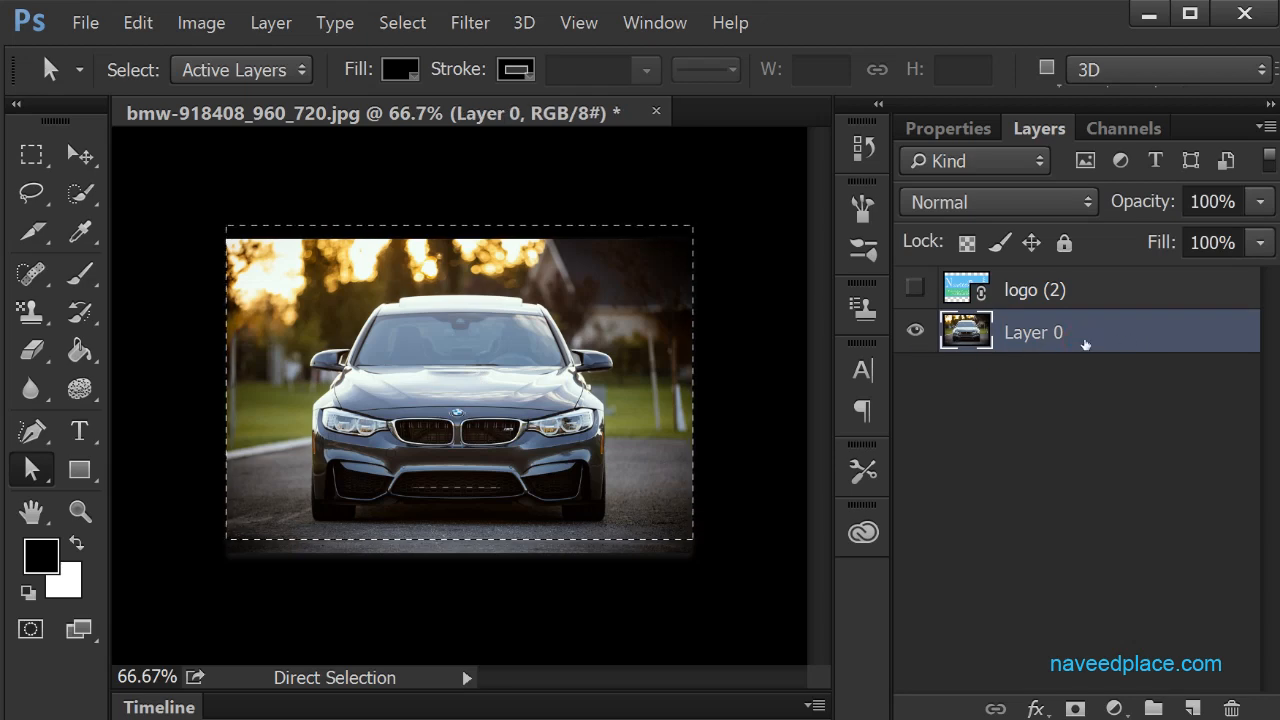
{"action": "left_click", "coordinate": [484, 24]}
{"action": "left_click", "coordinate": [488, 194]}
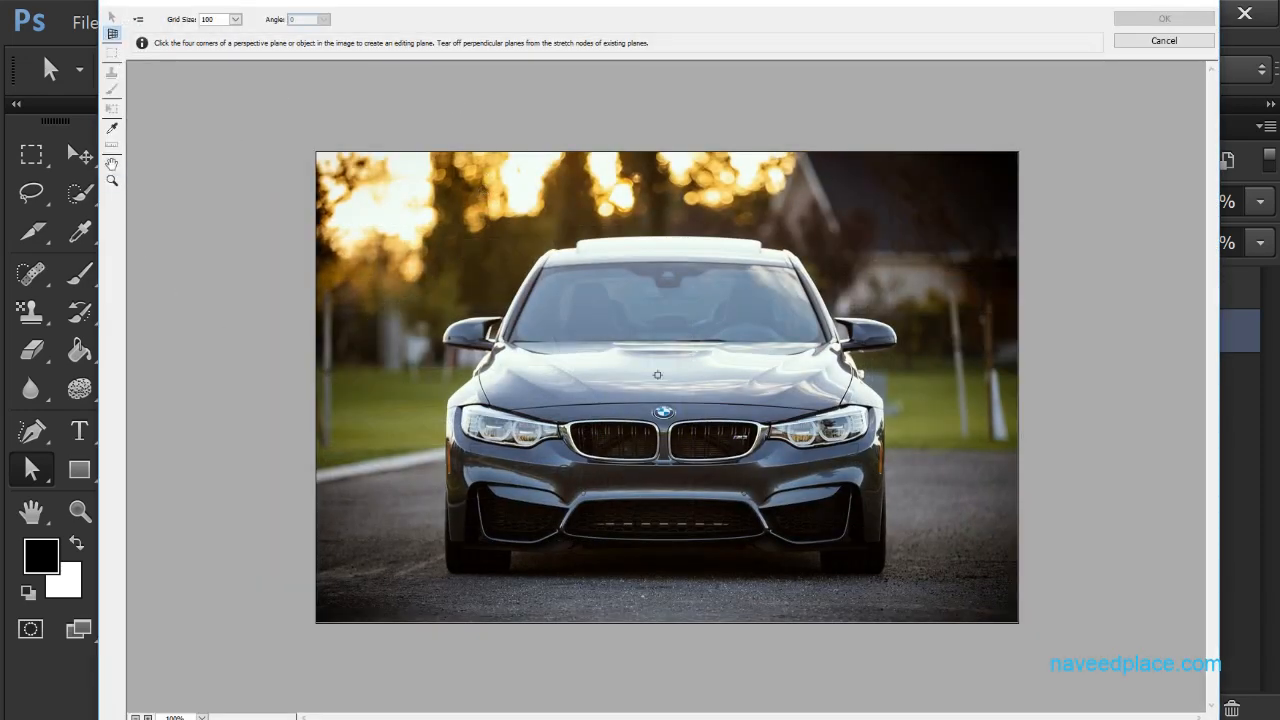
Create a four-corner perspective plane matching the corners of the car's windshield
{"action": "left_click", "coordinate": [575, 32]}
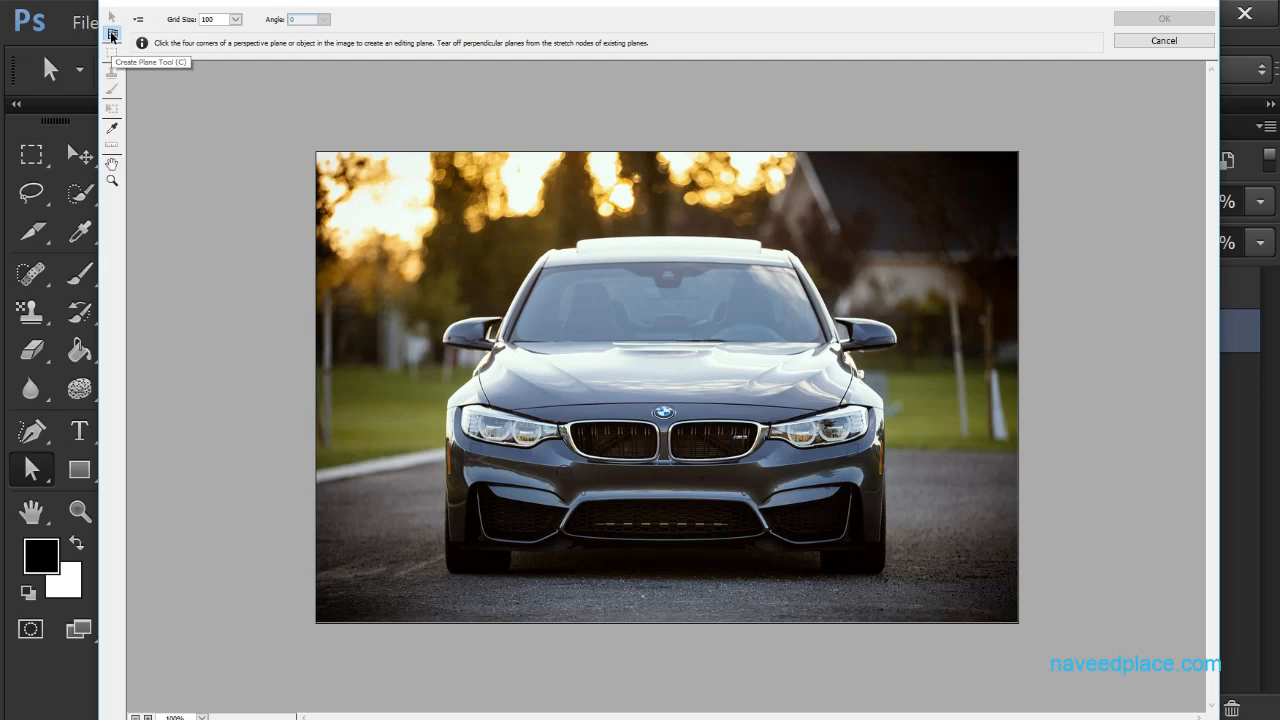
{"action": "left_click", "coordinate": [541, 268]}
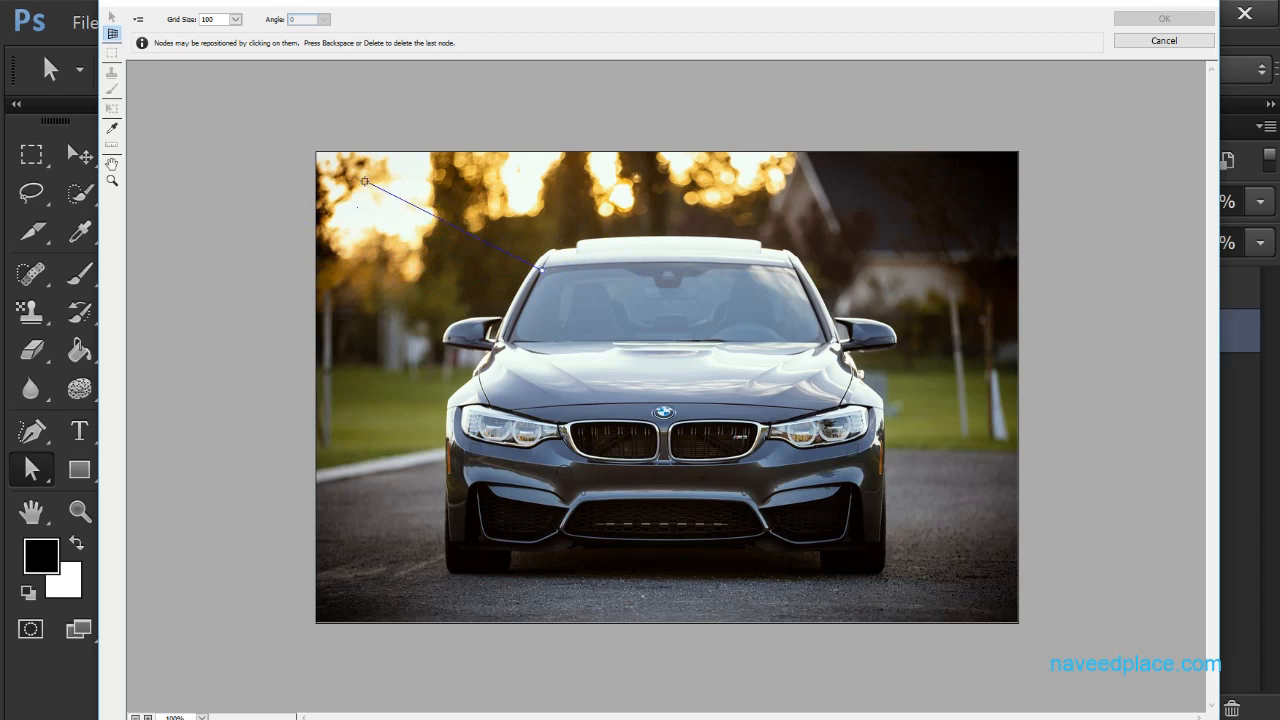
{"action": "left_click", "coordinate": [504, 340]}
{"action": "left_click", "coordinate": [819, 341]}
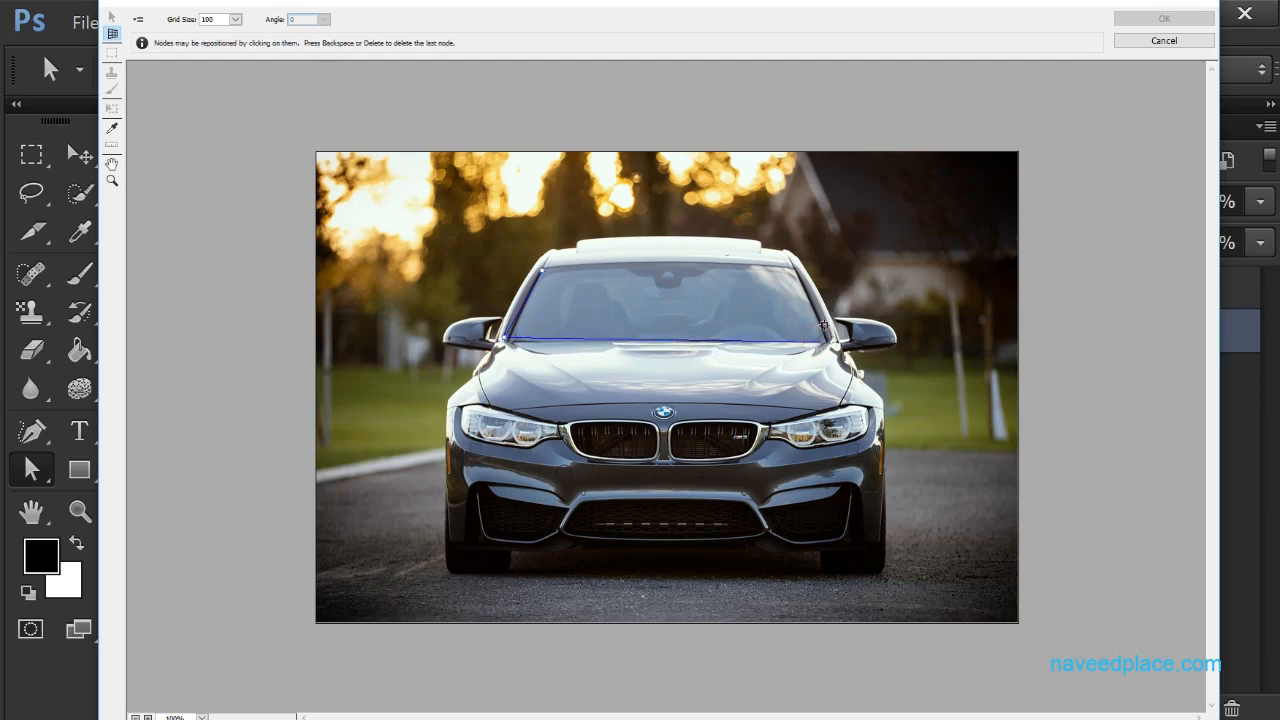
{"action": "left_click", "coordinate": [795, 268]}
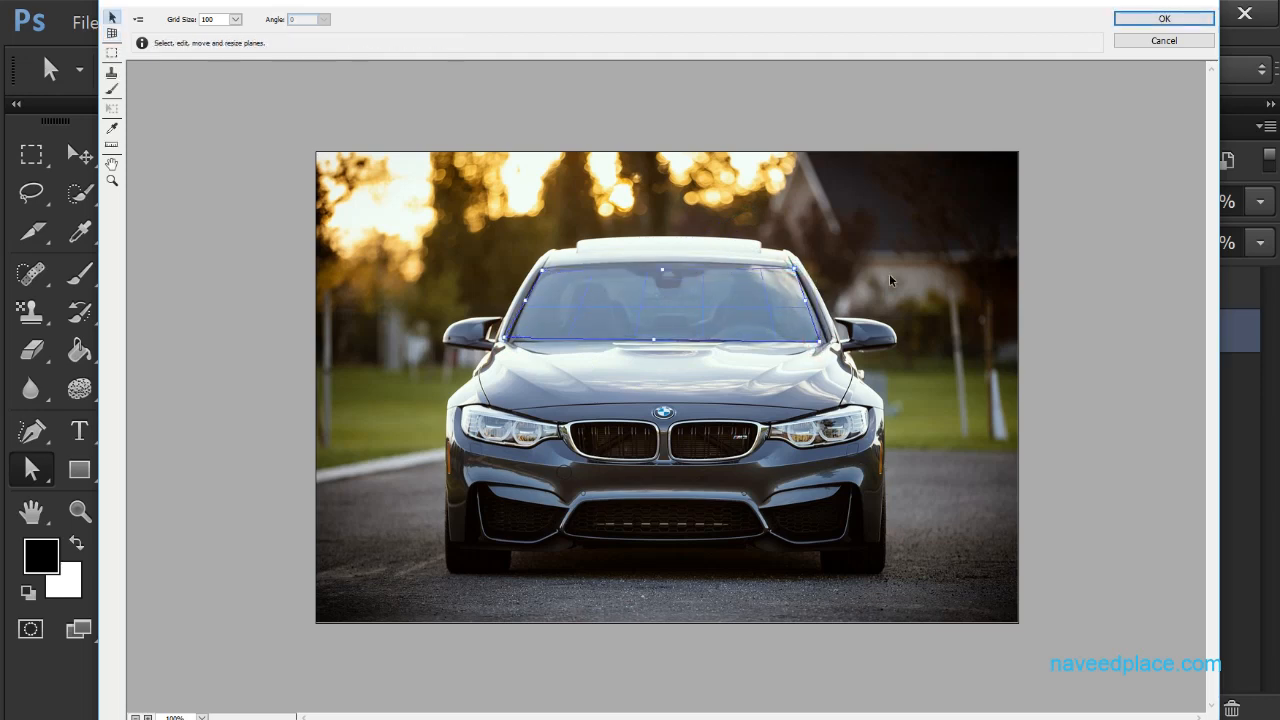
{"action": "key", "text": "alt"}
{"action": "key", "text": "ctrl+plus"}
{"action": "key", "text": "space"}
{"action": "left_click_drag", "start_coordinate": [691, 282], "coordinate": [635, 577]}
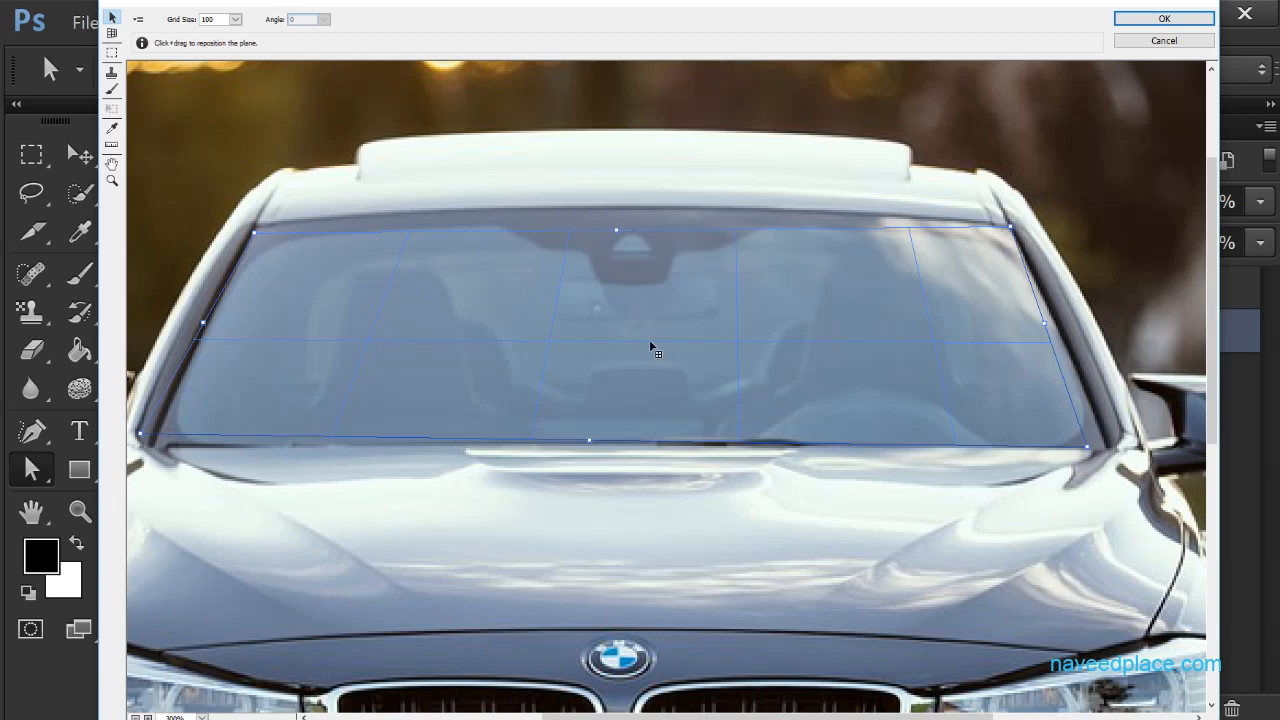
{"action": "scroll", "coordinate": [651, 347], "scroll_direction": "down", "scroll_amount": 3}
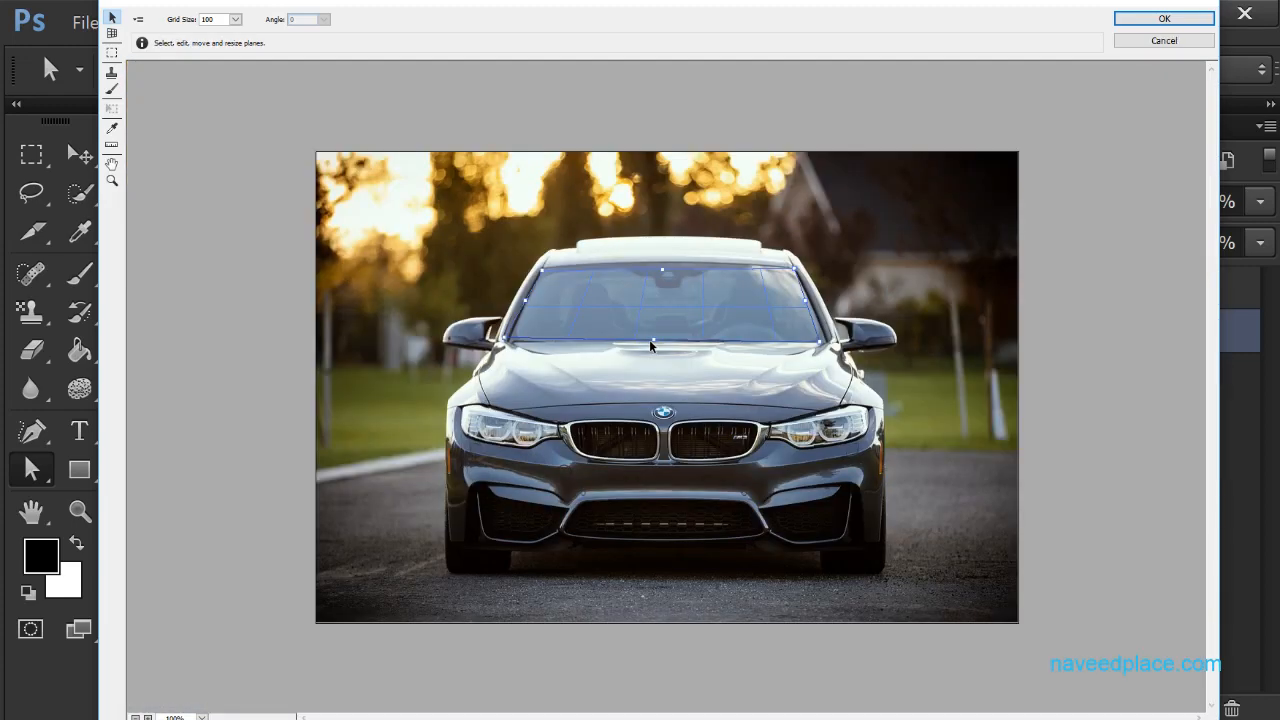
{"action": "key", "text": "alt"}
Paste the copied logo into the Vanishing Point image and scale it down to less than half the photo's width
{"action": "key", "text": "ctrl+v"}
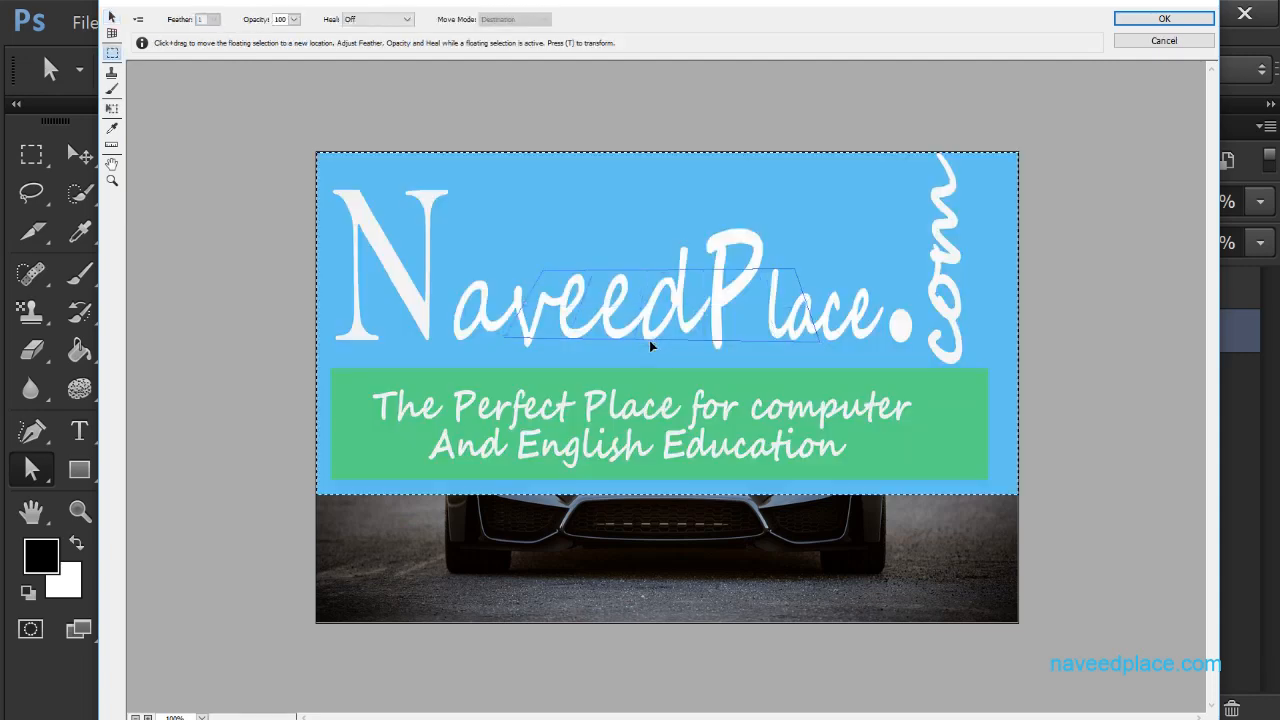
{"action": "key", "text": "t"}
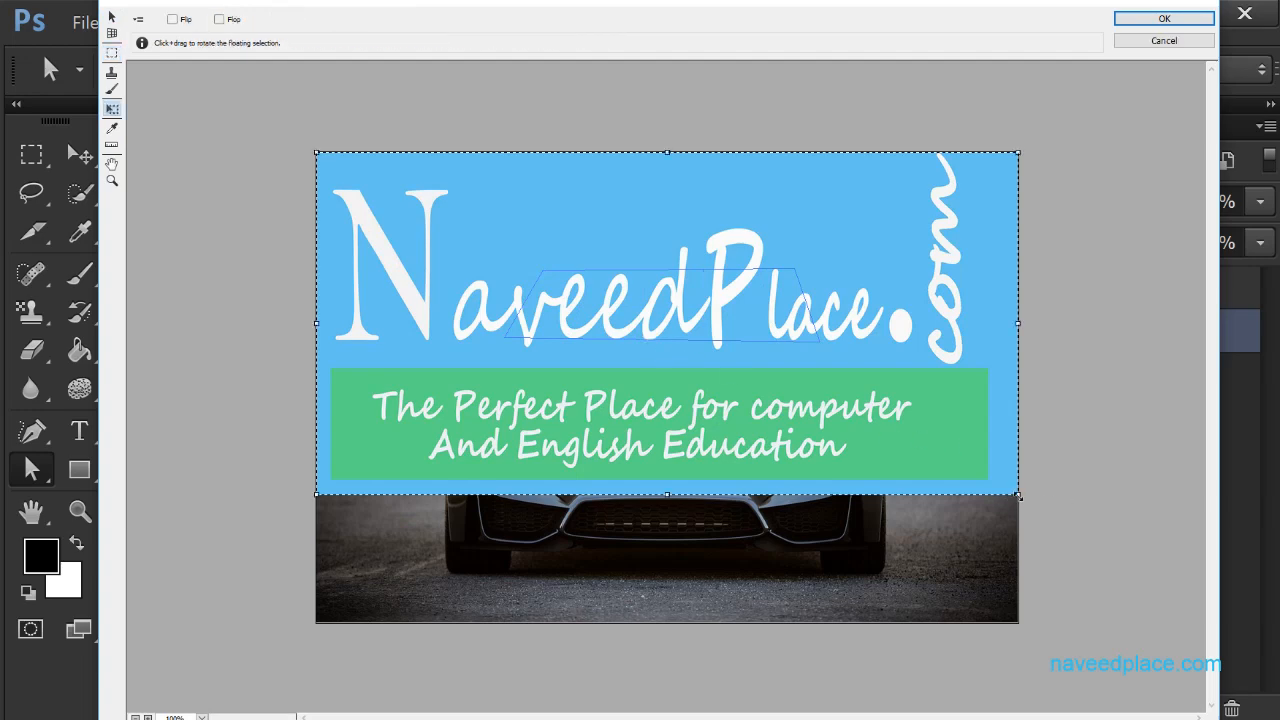
{"action": "left_click_drag", "start_coordinate": [1018, 495], "coordinate": [547, 279]}
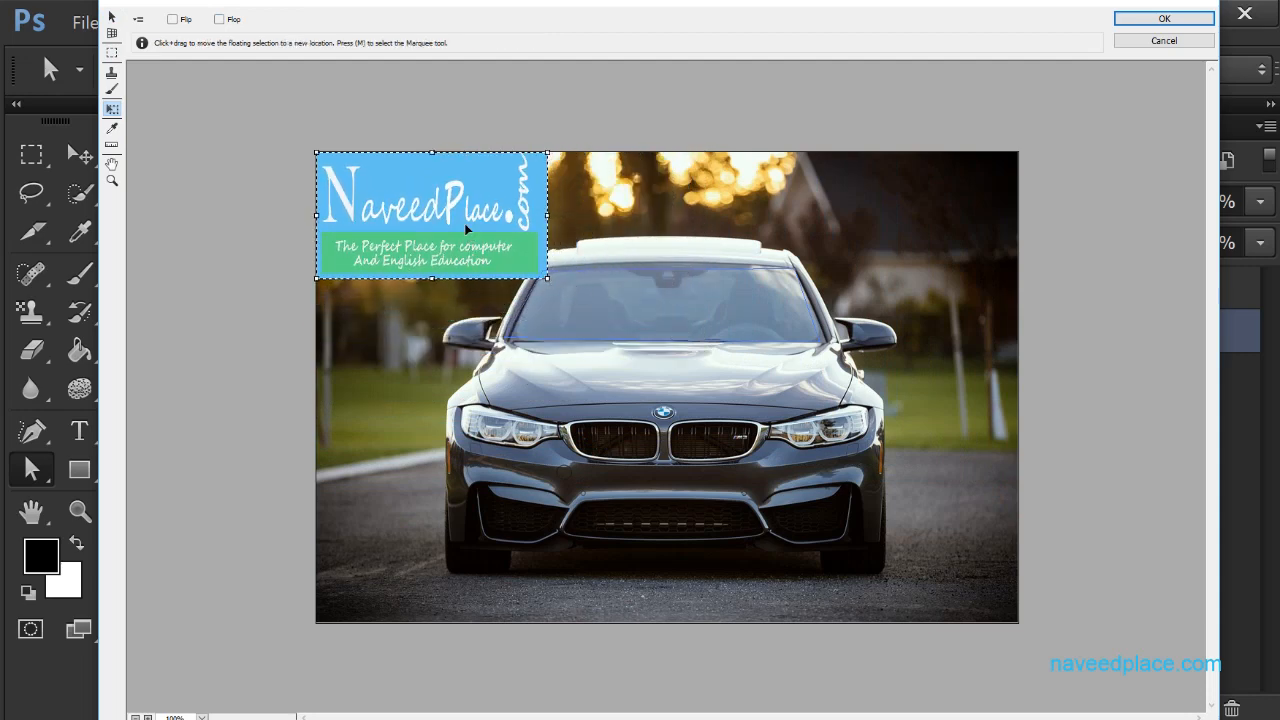
{"action": "mouse_move", "coordinate": [464, 223]}
{"action": "left_mouse_down"}
{"action": "mouse_move", "coordinate": [518, 257]}
{"action": "mouse_move", "coordinate": [468, 231]}
{"action": "left_mouse_up"}
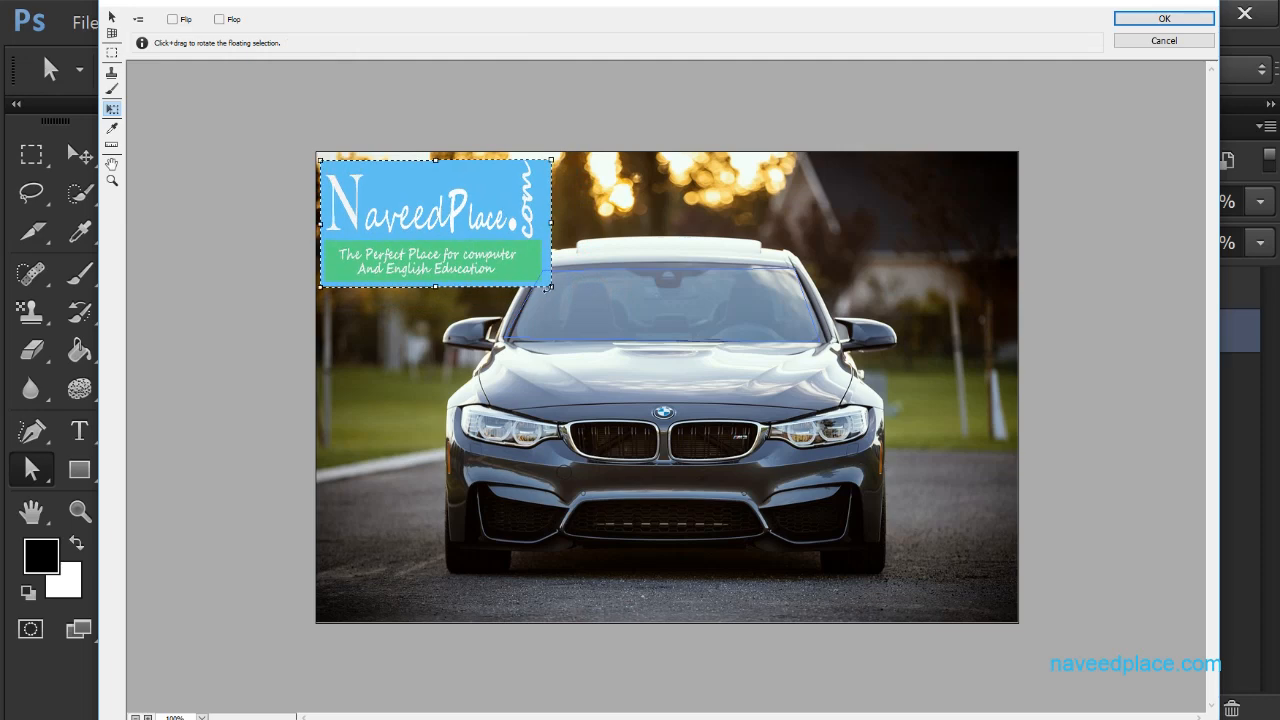
{"action": "left_click_drag", "start_coordinate": [551, 287], "coordinate": [613, 297]}
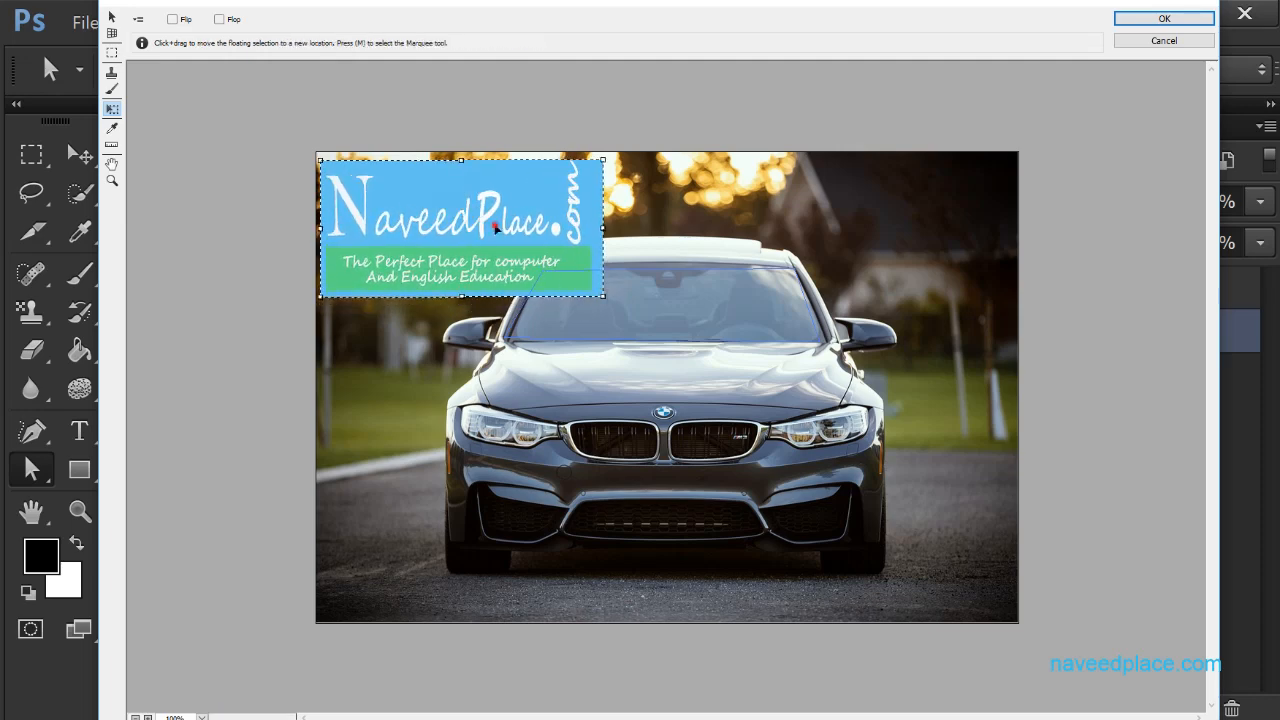
Move the floating logo onto the windshield plane and rotate it level with the windshield's upper edge
{"action": "mouse_move", "coordinate": [495, 224]}
{"action": "left_mouse_down"}
{"action": "mouse_move", "coordinate": [707, 298]}
{"action": "mouse_move", "coordinate": [708, 332]}
{"action": "mouse_move", "coordinate": [777, 294]}
{"action": "left_mouse_up"}
{"action": "left_click_drag", "start_coordinate": [651, 266], "coordinate": [700, 281]}
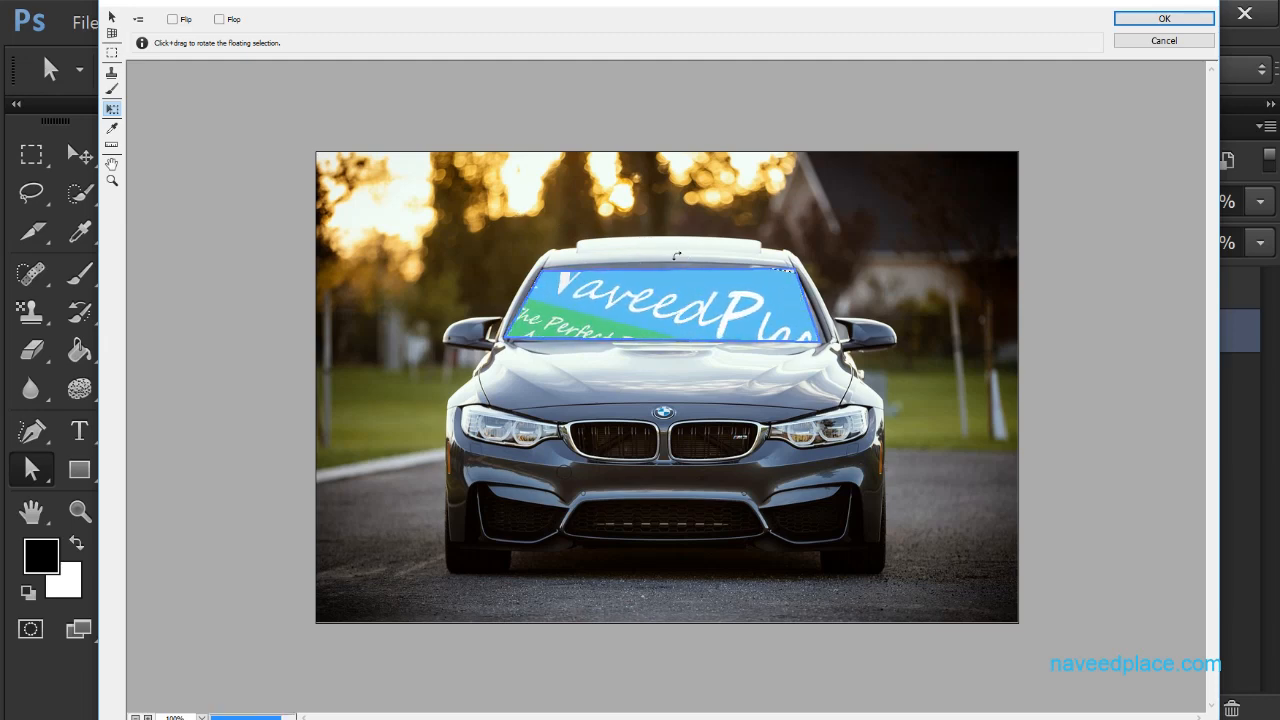
{"action": "mouse_move", "coordinate": [554, 291]}
{"action": "left_mouse_down"}
{"action": "mouse_move", "coordinate": [552, 328]}
{"action": "mouse_move", "coordinate": [795, 324]}
{"action": "left_mouse_up"}
{"action": "left_click_drag", "start_coordinate": [808, 226], "coordinate": [783, 199]}
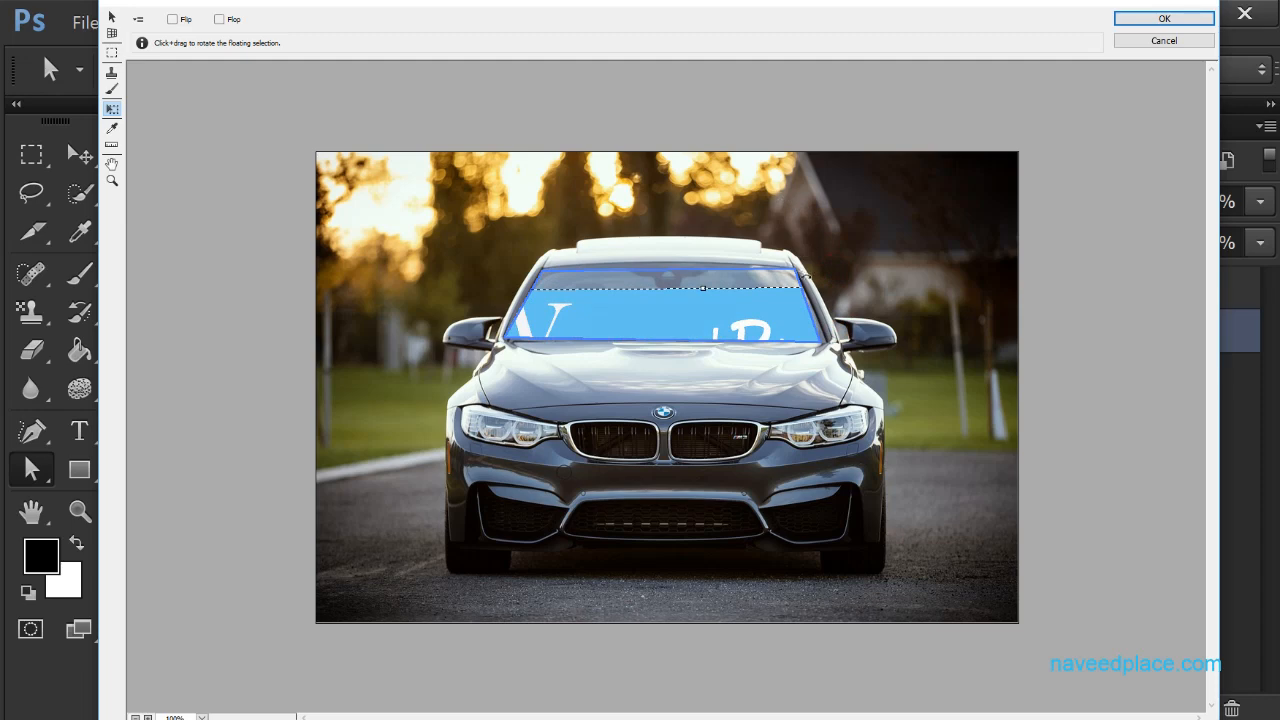
Scale the logo down on the plane and align its upper corner with the windshield corner beside the ".com" text
{"action": "left_click_drag", "start_coordinate": [700, 320], "coordinate": [561, 317]}
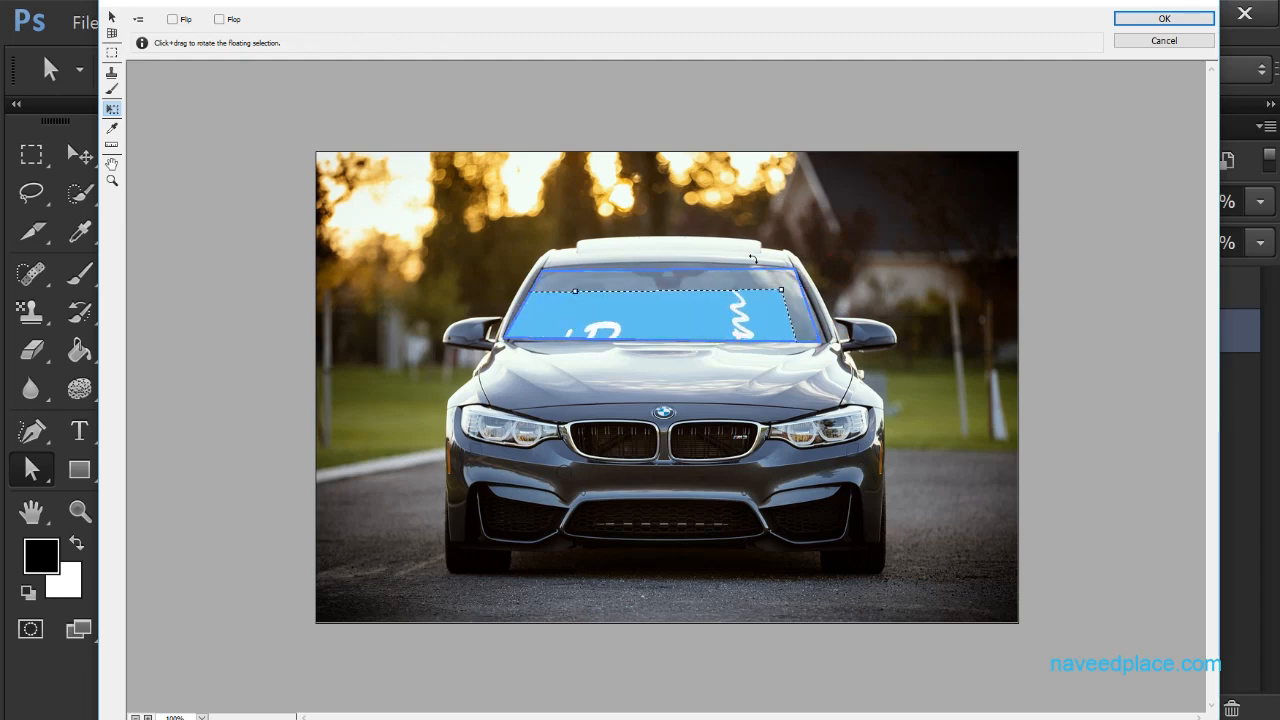
{"action": "left_click_drag", "start_coordinate": [781, 289], "coordinate": [542, 620]}
{"action": "key", "text": "ctrl+plus"}
{"action": "key", "text": "ctrl+plus"}
{"action": "key", "text": "ctrl+plus"}
{"action": "key", "text": "space"}
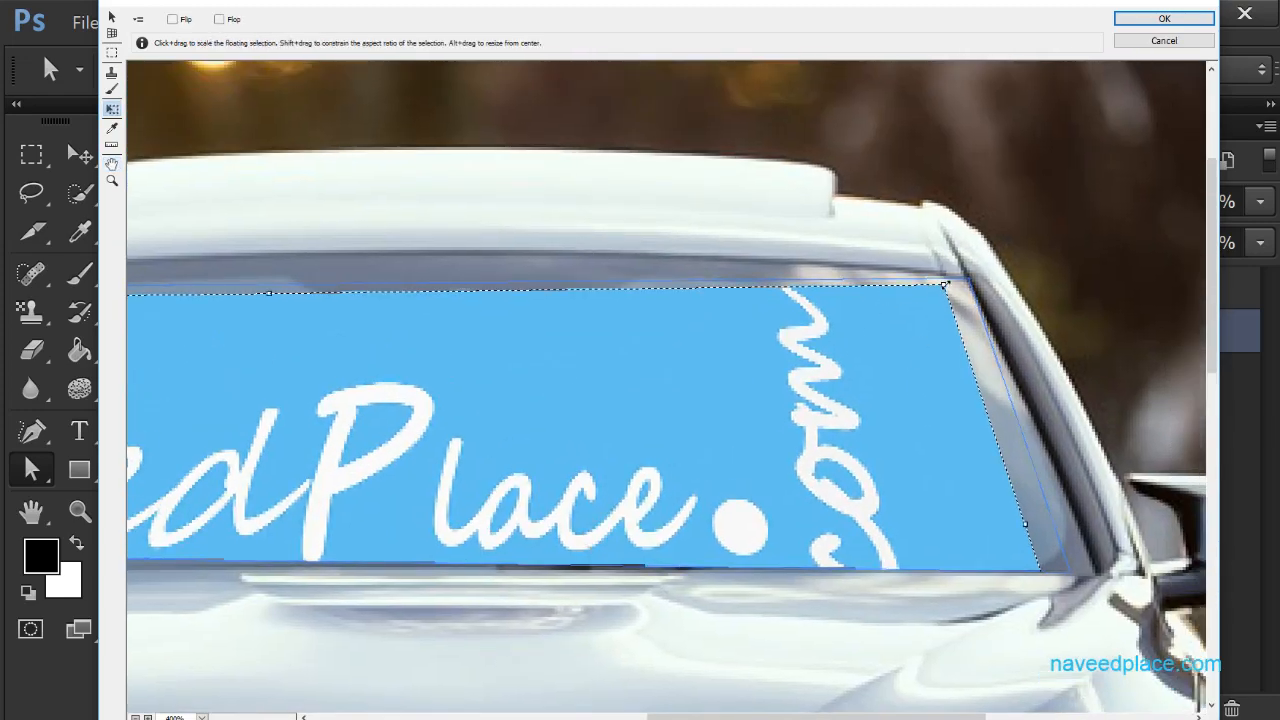
{"action": "left_click_drag", "start_coordinate": [943, 285], "coordinate": [711, 416]}
{"action": "left_click_drag", "start_coordinate": [645, 444], "coordinate": [760, 395]}
{"action": "left_click_drag", "start_coordinate": [726, 457], "coordinate": [952, 352]}
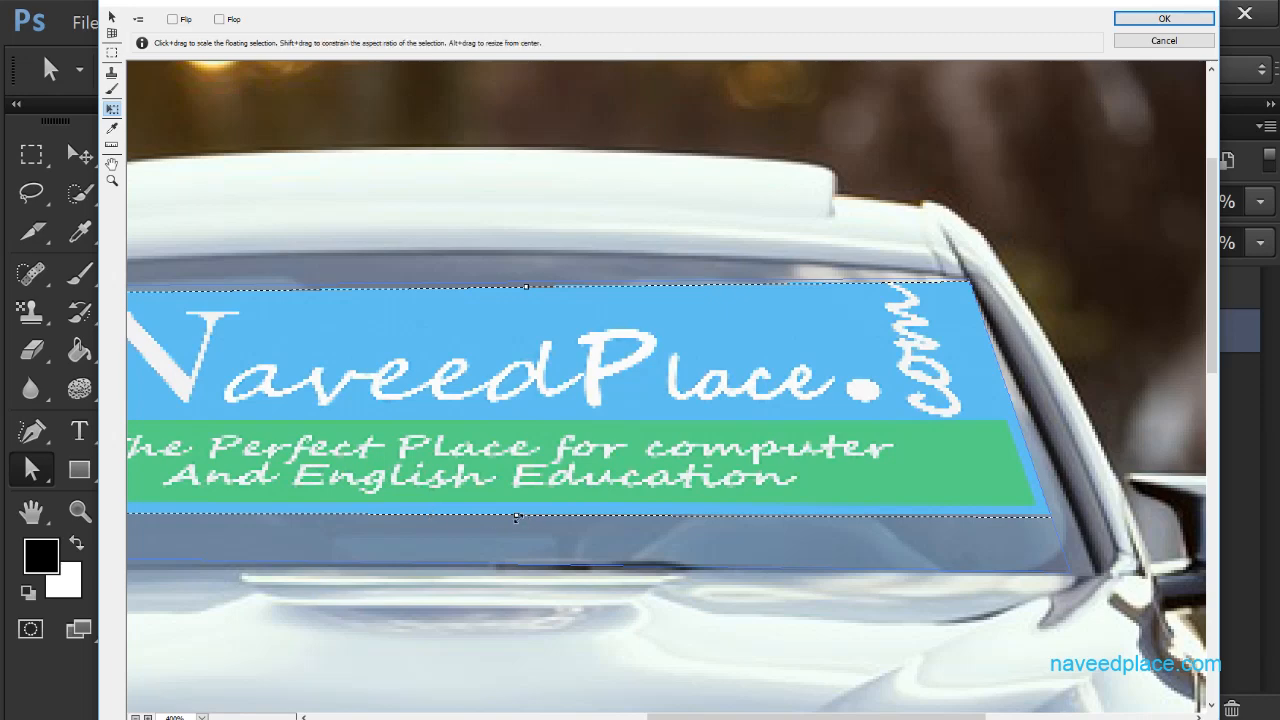
Stretch the logo's lower, left and upper edges so it fills the whole windshield plane
{"action": "left_click_drag", "start_coordinate": [514, 513], "coordinate": [515, 513]}
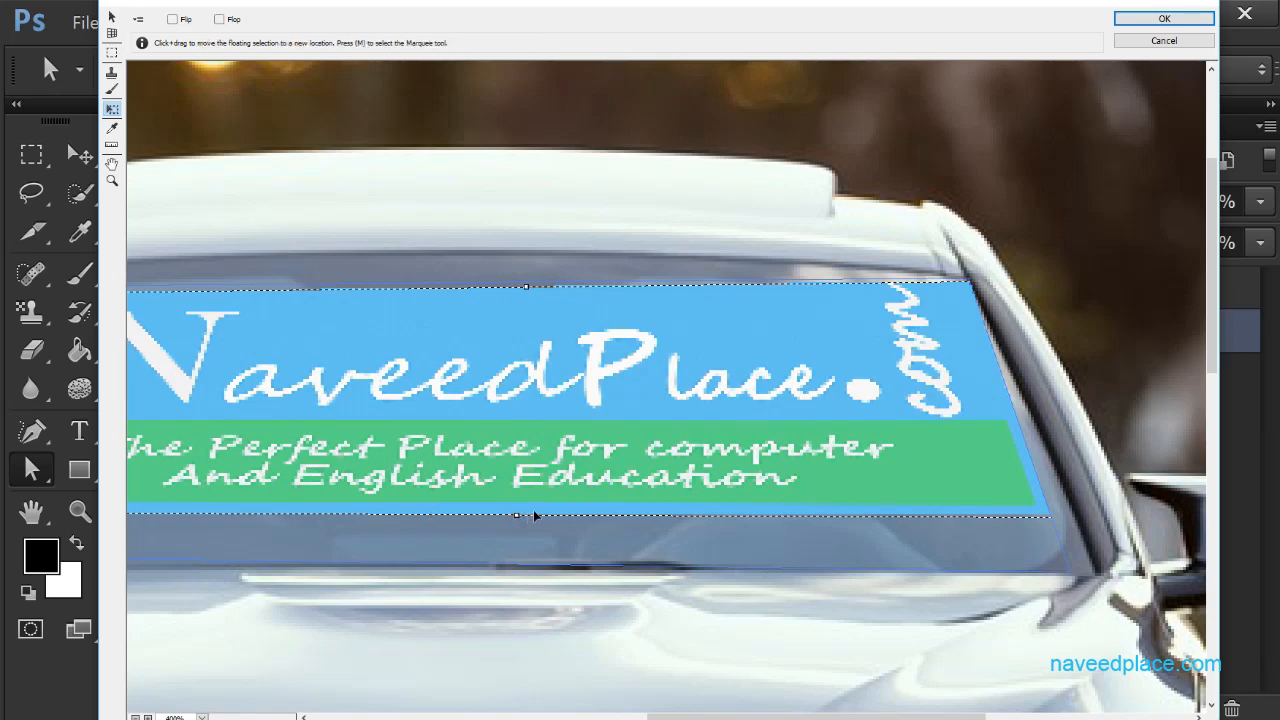
{"action": "left_click_drag", "start_coordinate": [517, 515], "coordinate": [520, 567]}
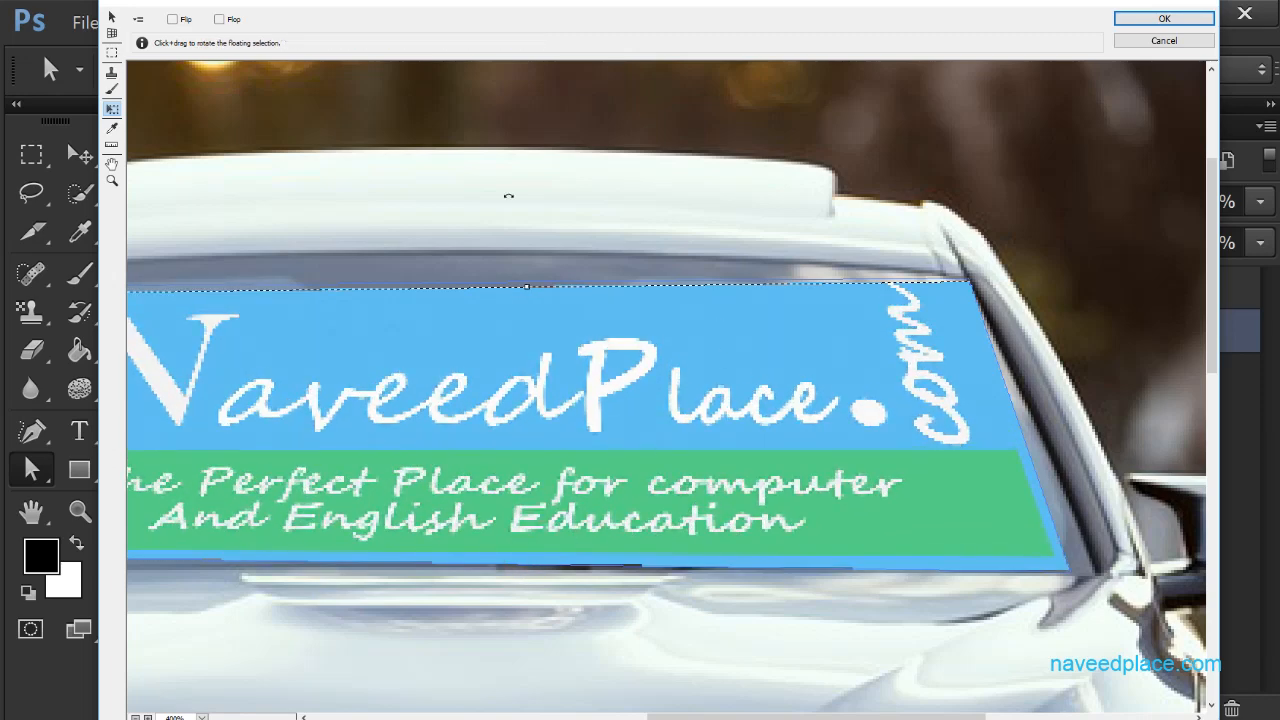
{"action": "scroll", "coordinate": [508, 196], "scroll_direction": "down", "scroll_amount": 4}
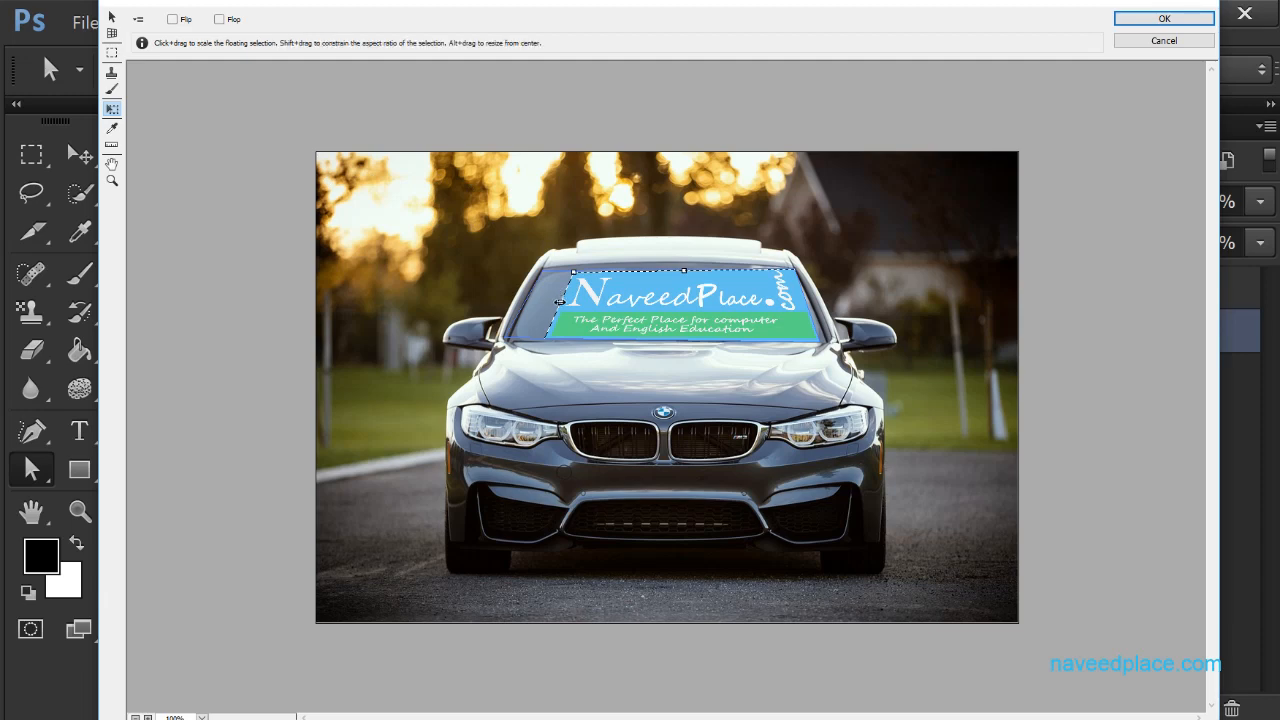
{"action": "left_click_drag", "start_coordinate": [557, 302], "coordinate": [517, 302]}
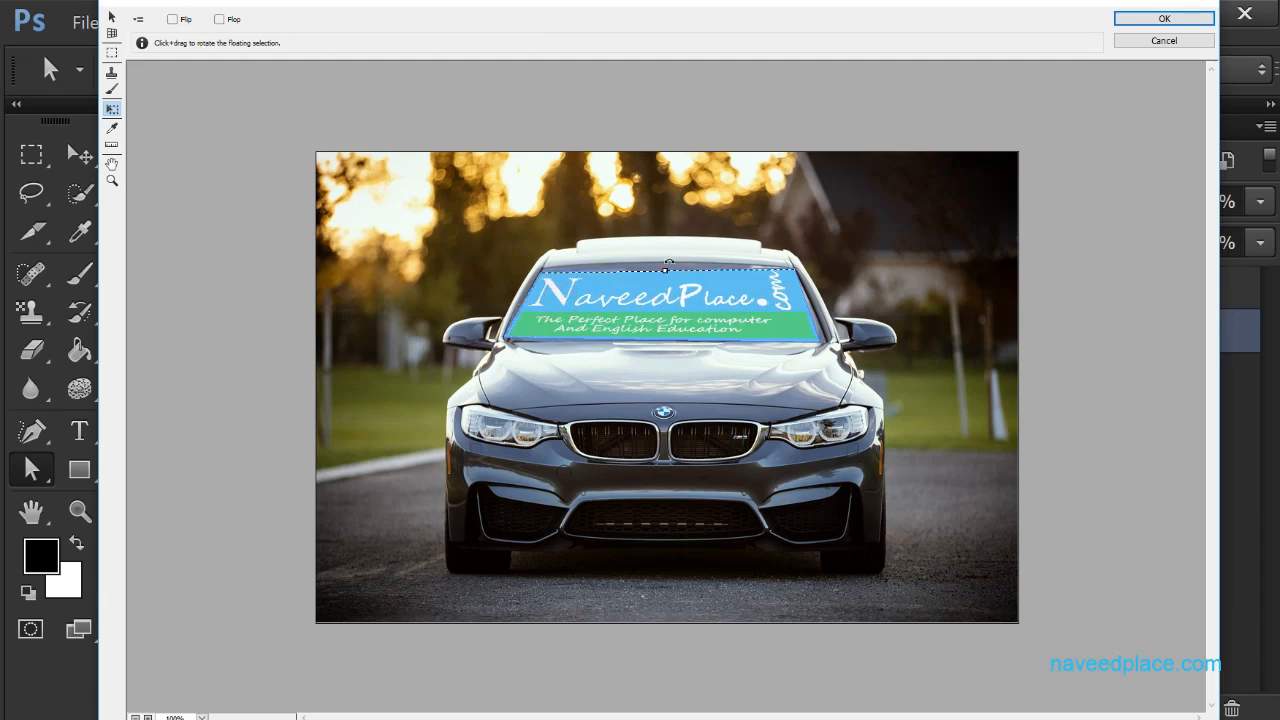
{"action": "left_click_drag", "start_coordinate": [664, 271], "coordinate": [665, 264]}
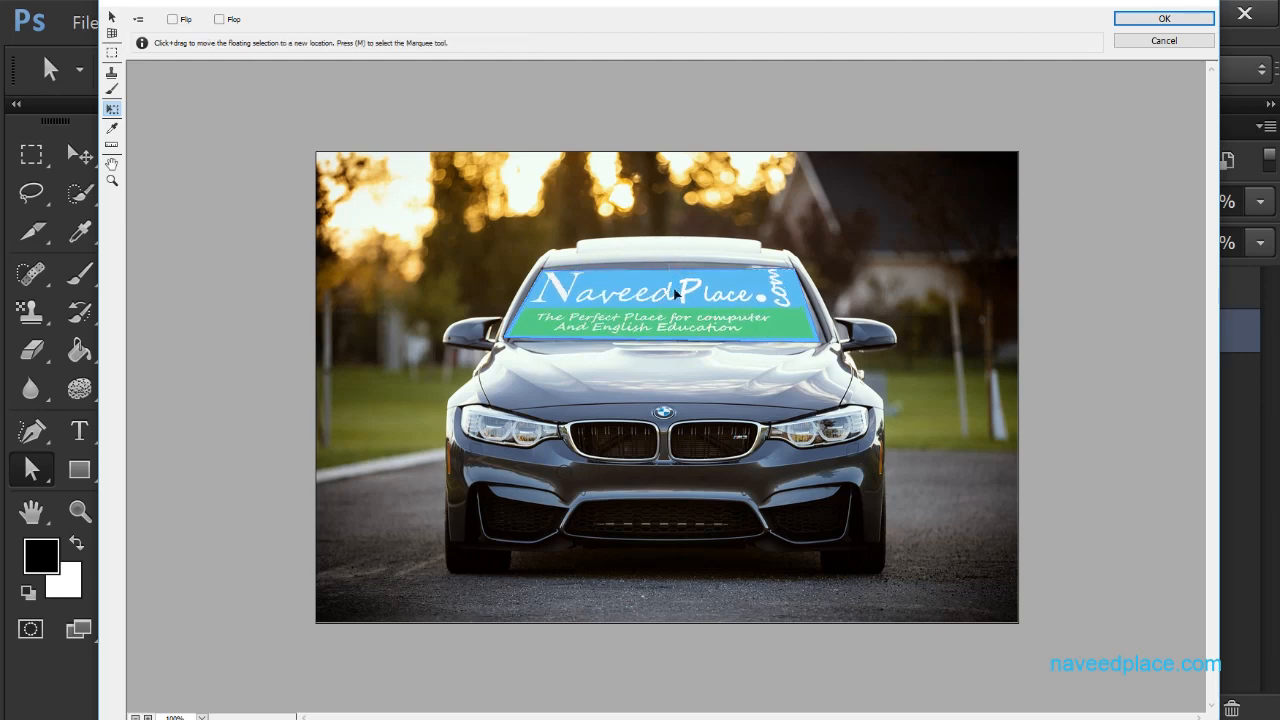
Nudge the logo slightly within the windshield plane and apply the Vanishing Point filter to Layer 0
{"action": "left_click_drag", "start_coordinate": [675, 295], "coordinate": [673, 297]}
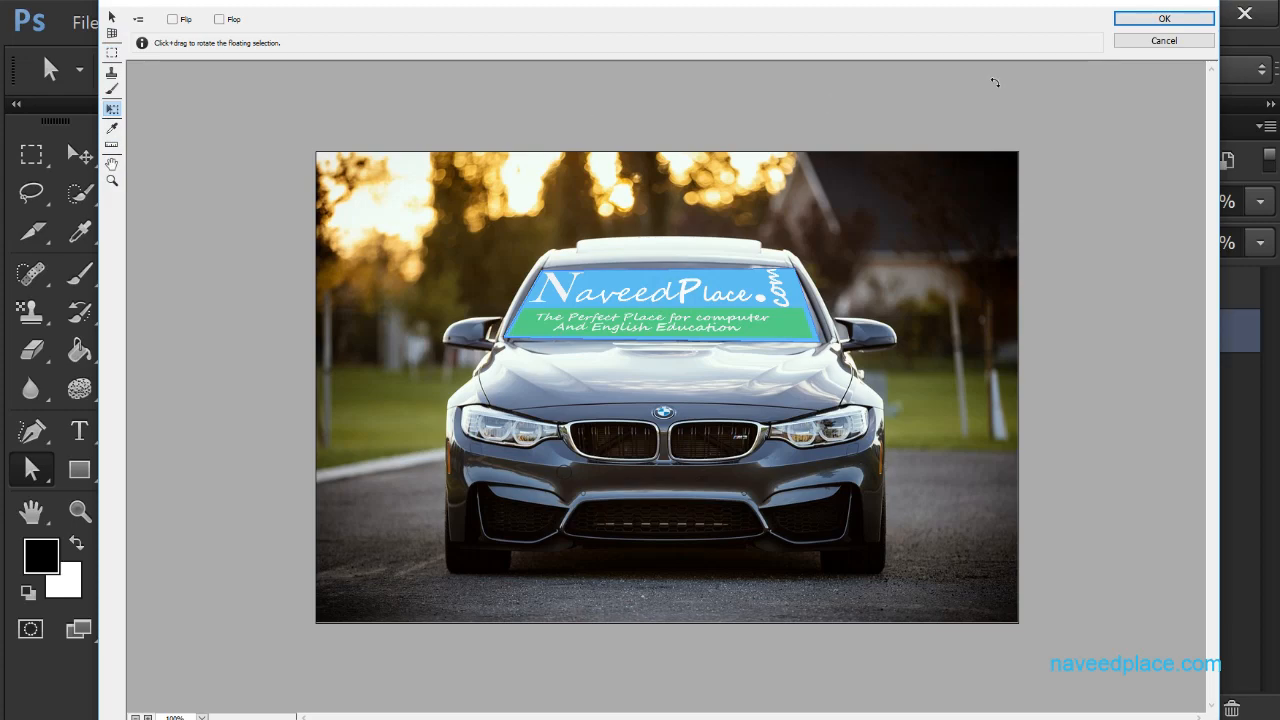
{"action": "left_click", "coordinate": [1160, 19]}
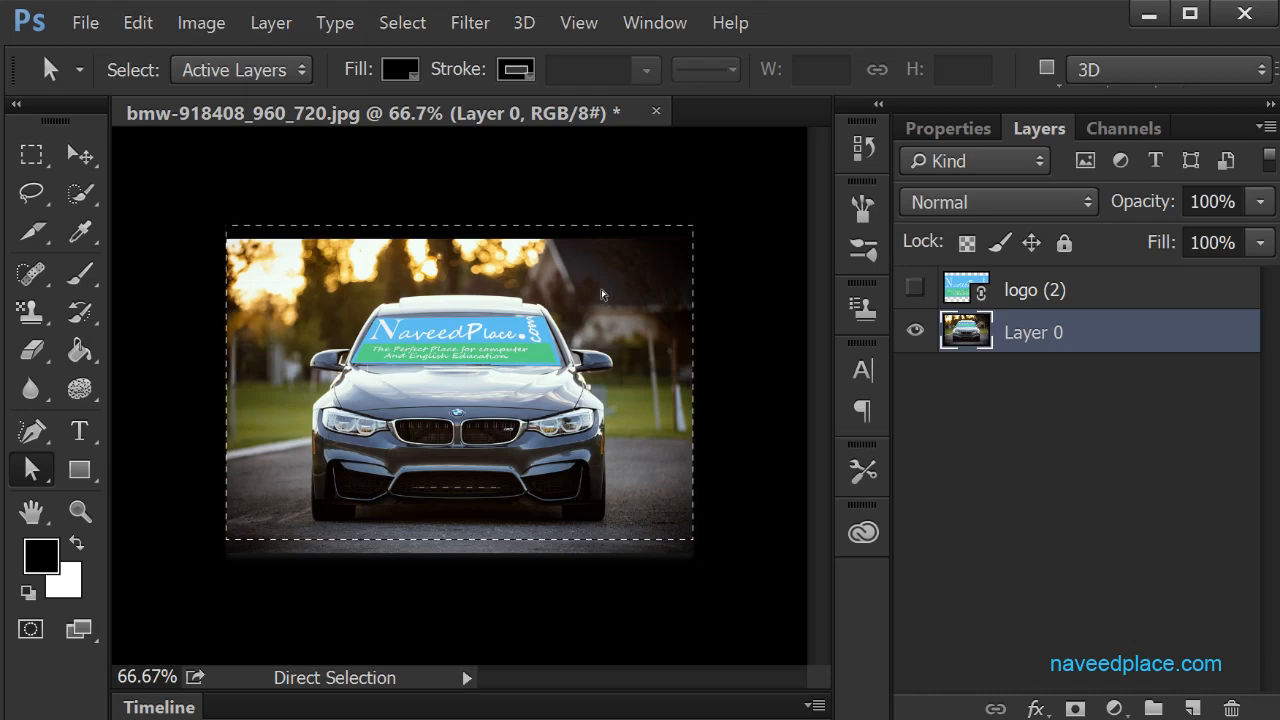
Reopen the Vanishing Point filter on Layer 0 and examine the Marquee and Stamp tool options
{"action": "left_click", "coordinate": [481, 28]}
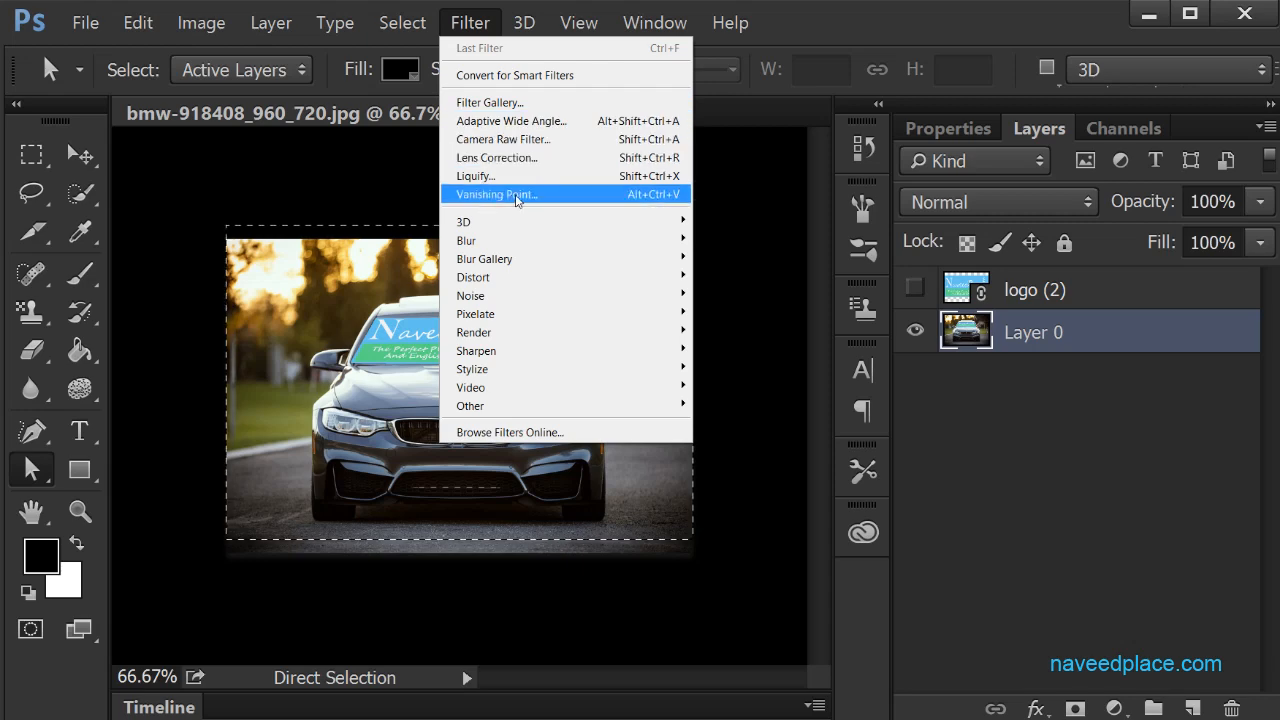
{"action": "left_click", "coordinate": [588, 197]}
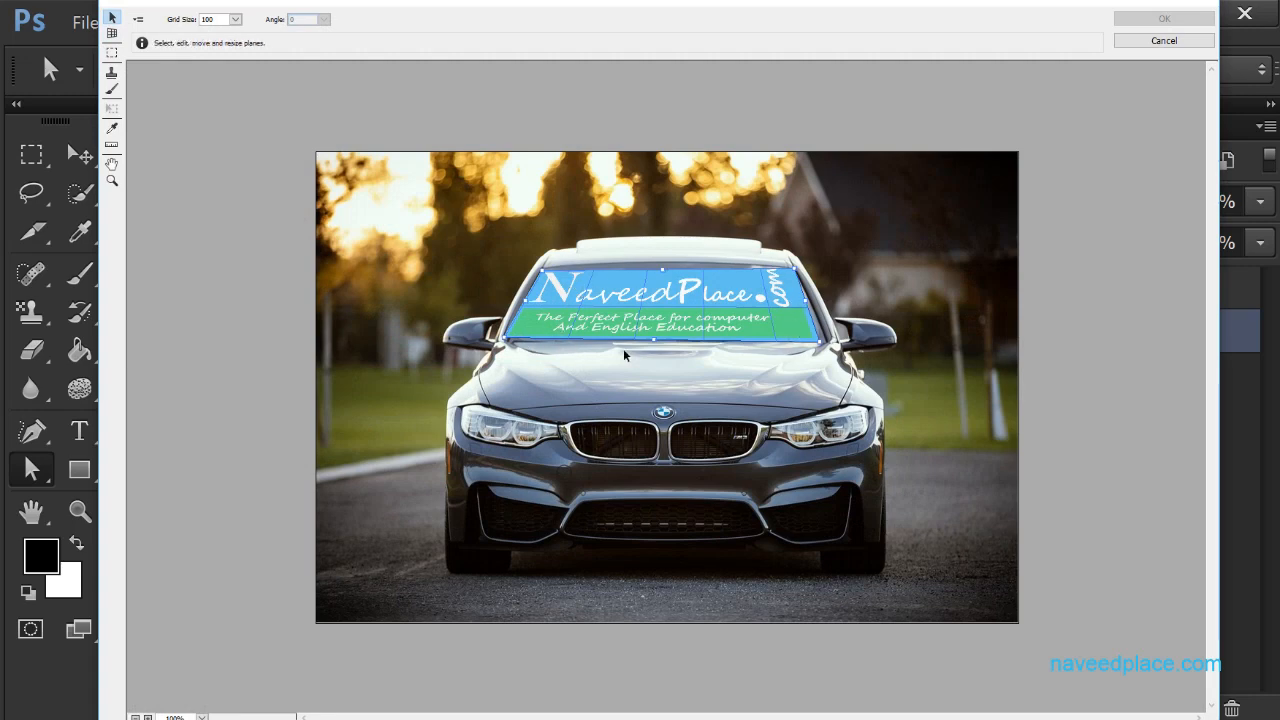
{"action": "left_click", "coordinate": [110, 55]}
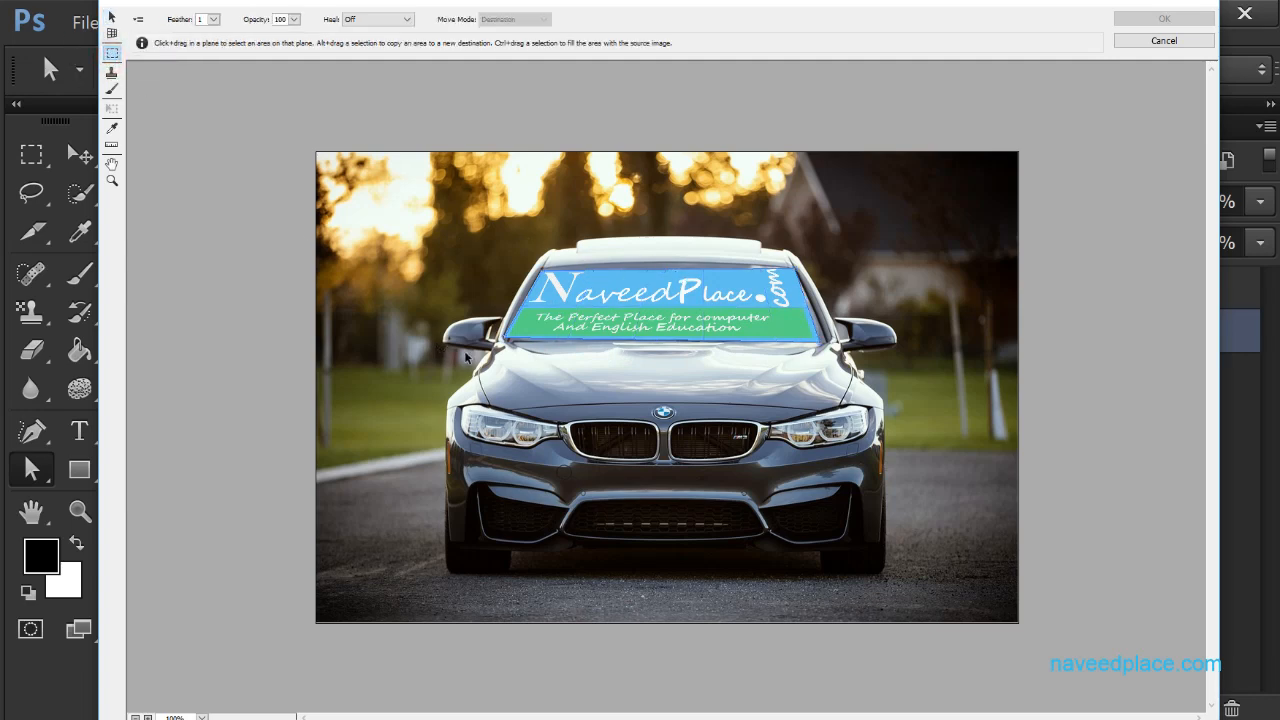
{"action": "left_click", "coordinate": [707, 451]}
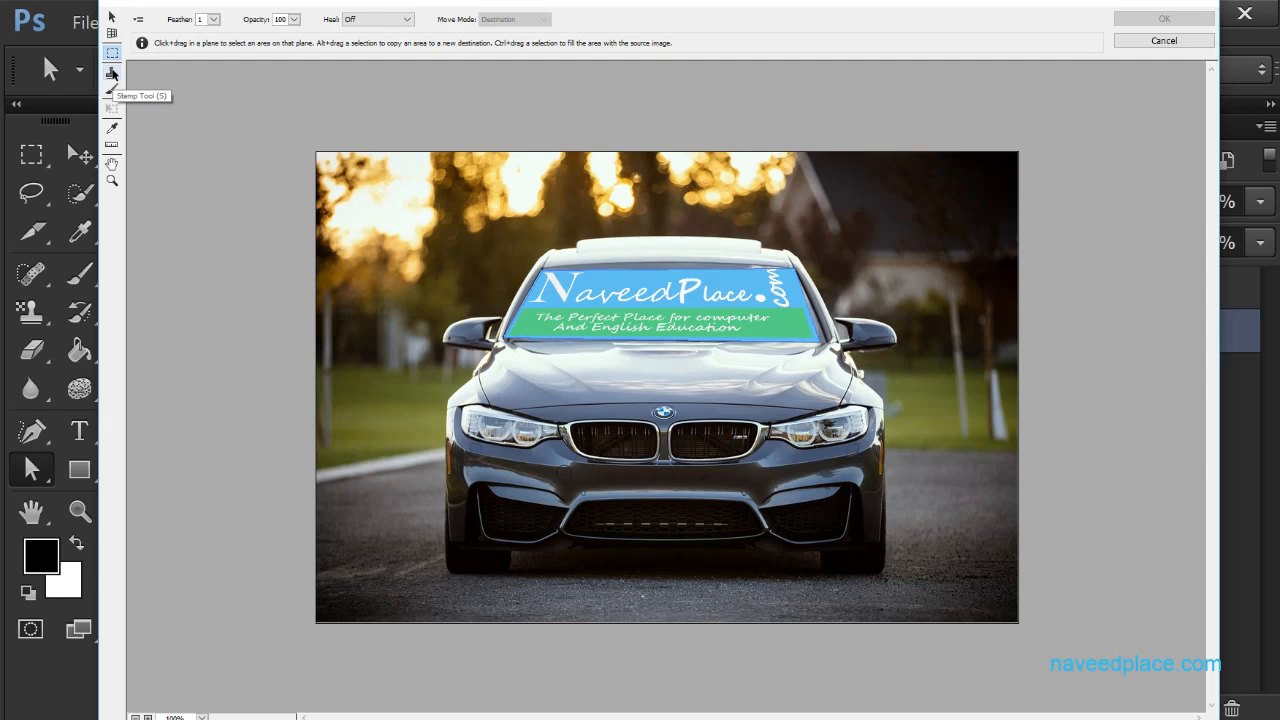
{"action": "left_click", "coordinate": [112, 73]}
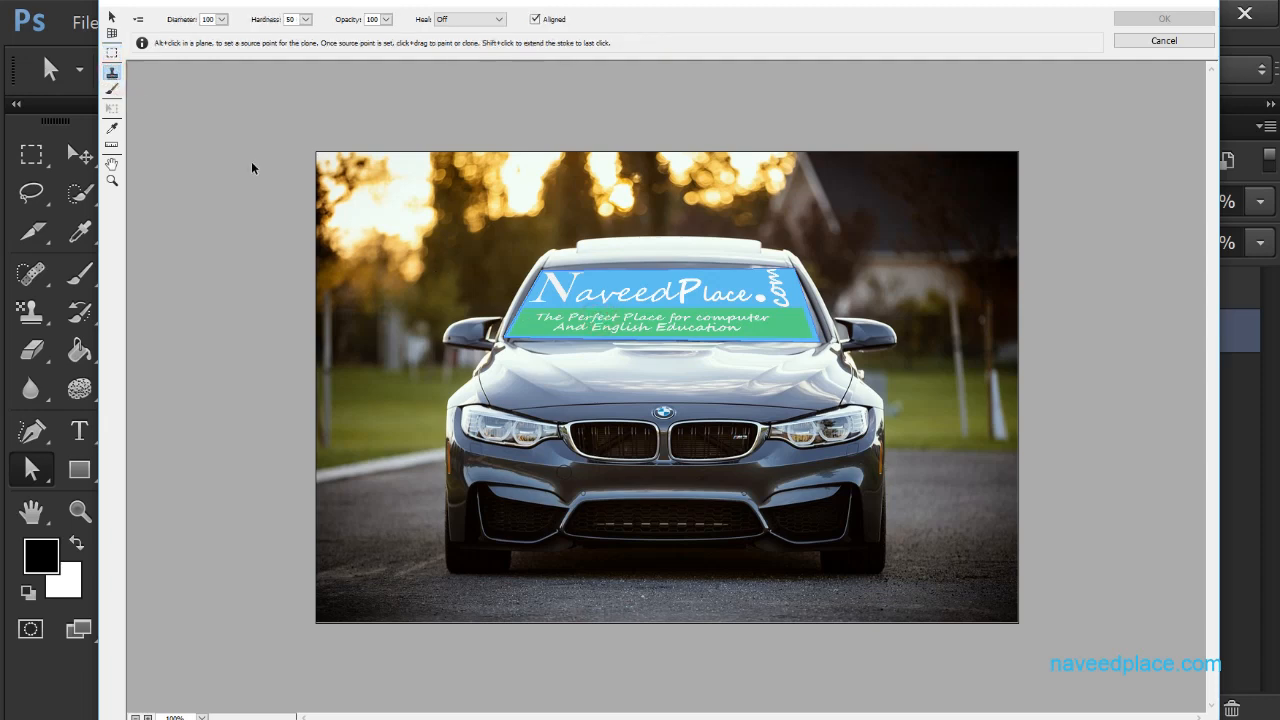
Paint over the windshield, roof and hood with the Brush tool at diameter 100, first in black, then in red f90000
{"action": "left_click", "coordinate": [112, 89]}
{"action": "mouse_move", "coordinate": [586, 320]}
{"action": "left_mouse_down"}
{"action": "mouse_move", "coordinate": [525, 311]}
{"action": "mouse_move", "coordinate": [525, 334]}
{"action": "mouse_move", "coordinate": [556, 340]}
{"action": "mouse_move", "coordinate": [575, 311]}
{"action": "mouse_move", "coordinate": [585, 347]}
{"action": "mouse_move", "coordinate": [624, 265]}
{"action": "mouse_move", "coordinate": [656, 291]}
{"action": "mouse_move", "coordinate": [738, 304]}
{"action": "mouse_move", "coordinate": [766, 351]}
{"action": "mouse_move", "coordinate": [806, 346]}
{"action": "left_mouse_up"}
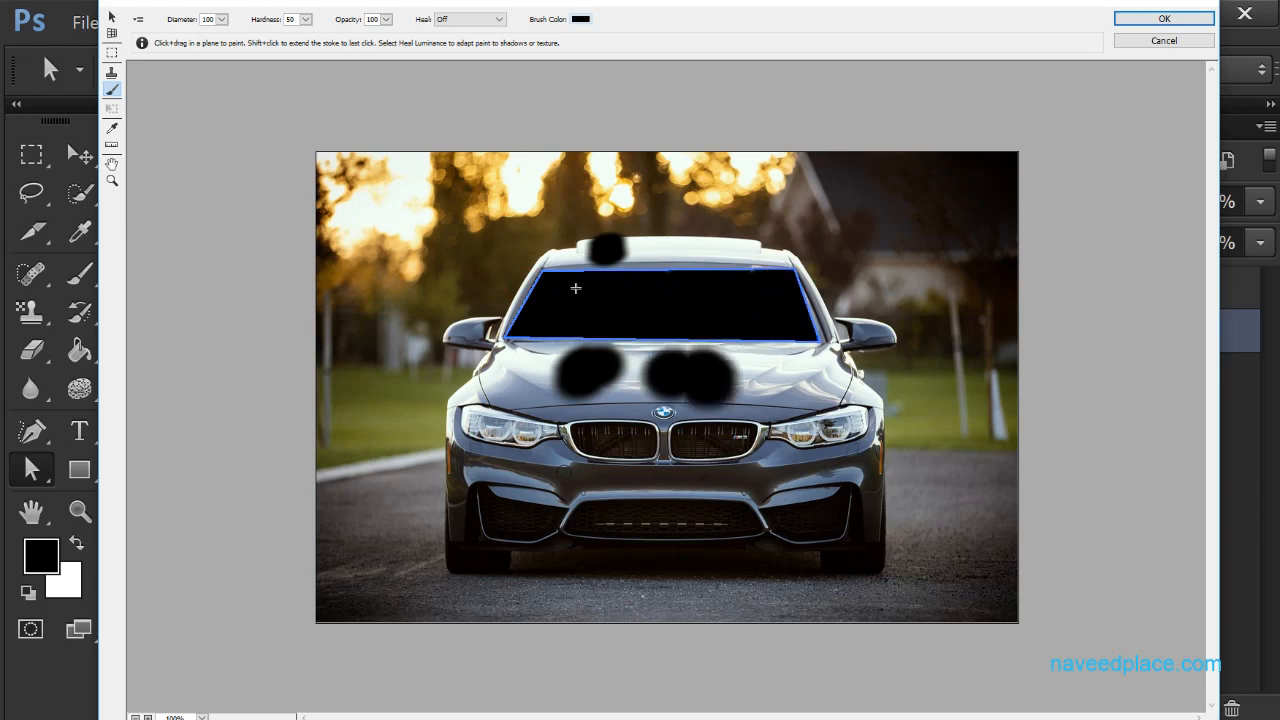
{"action": "left_click", "coordinate": [580, 19]}
{"action": "left_click_drag", "start_coordinate": [458, 230], "coordinate": [283, 121]}
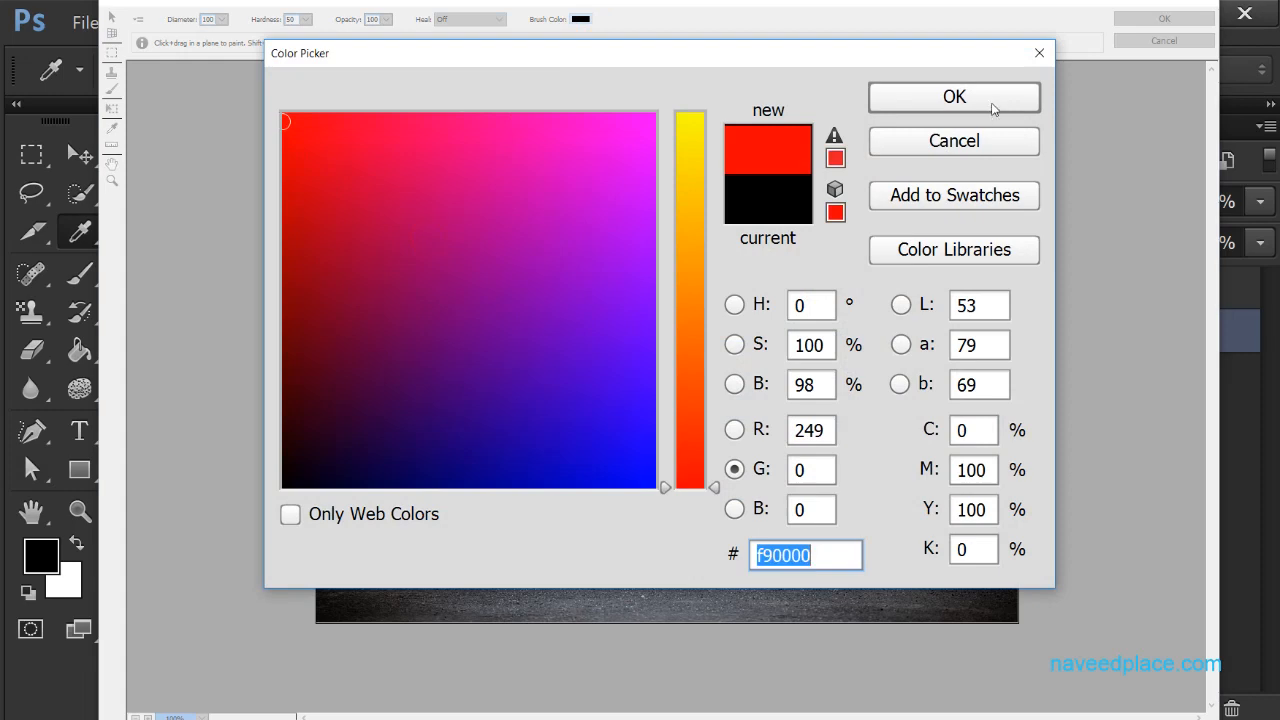
{"action": "left_click", "coordinate": [992, 107]}
{"action": "mouse_move", "coordinate": [631, 294]}
{"action": "left_mouse_down"}
{"action": "mouse_move", "coordinate": [578, 268]}
{"action": "mouse_move", "coordinate": [545, 287]}
{"action": "mouse_move", "coordinate": [528, 269]}
{"action": "mouse_move", "coordinate": [641, 245]}
{"action": "mouse_move", "coordinate": [671, 292]}
{"action": "mouse_move", "coordinate": [716, 314]}
{"action": "mouse_move", "coordinate": [520, 253]}
{"action": "mouse_move", "coordinate": [629, 210]}
{"action": "mouse_move", "coordinate": [502, 280]}
{"action": "left_mouse_up"}
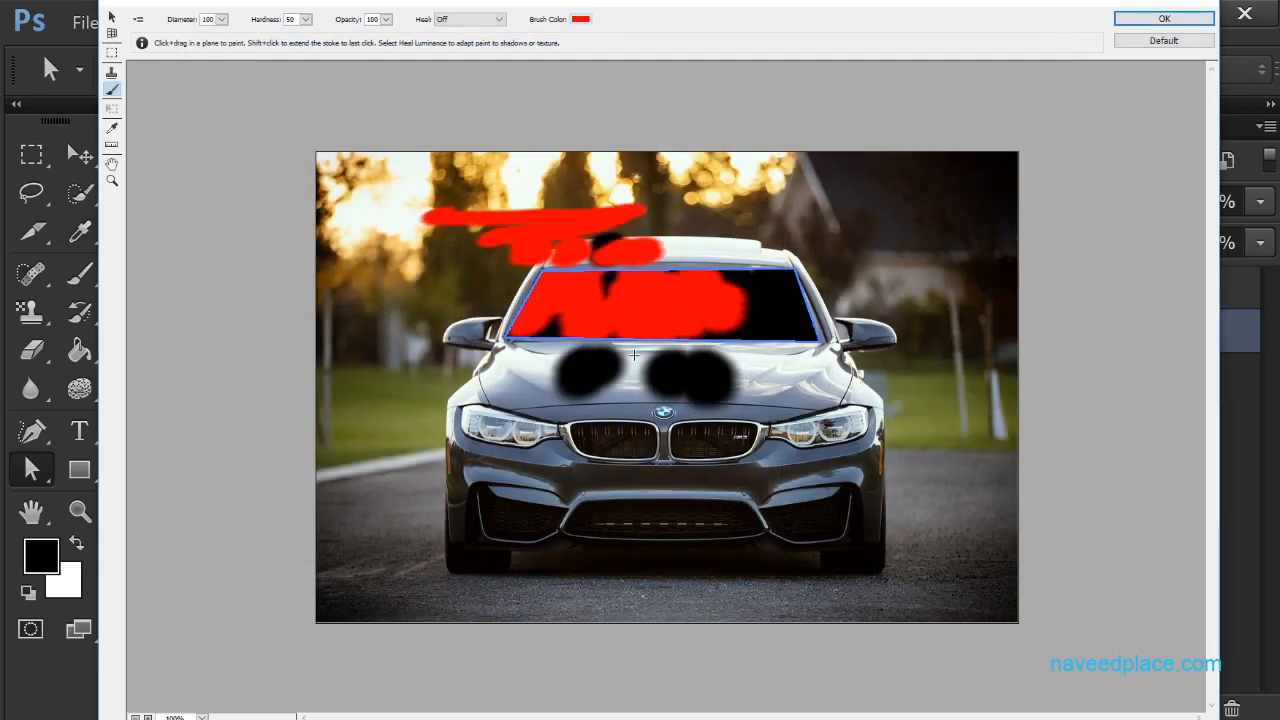
Undo all black and red brush strokes on the photo, switching to the Eyedropper tool along the way
{"action": "key", "text": "ctrl+alt+z"}
{"action": "key", "text": "ctrl+alt+z"}
{"action": "key", "text": "ctrl+alt+z"}
{"action": "key", "text": "ctrl+alt+z"}
{"action": "key", "text": "ctrl+alt+z"}
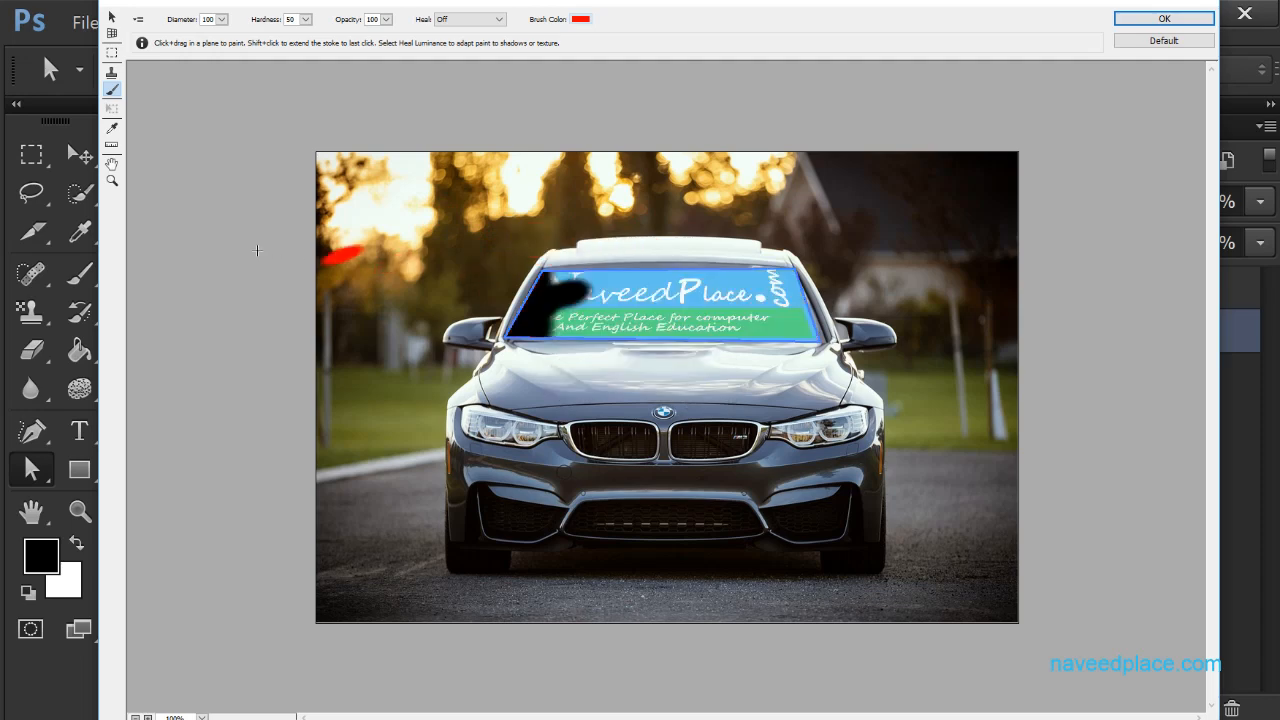
{"action": "left_click", "coordinate": [112, 128]}
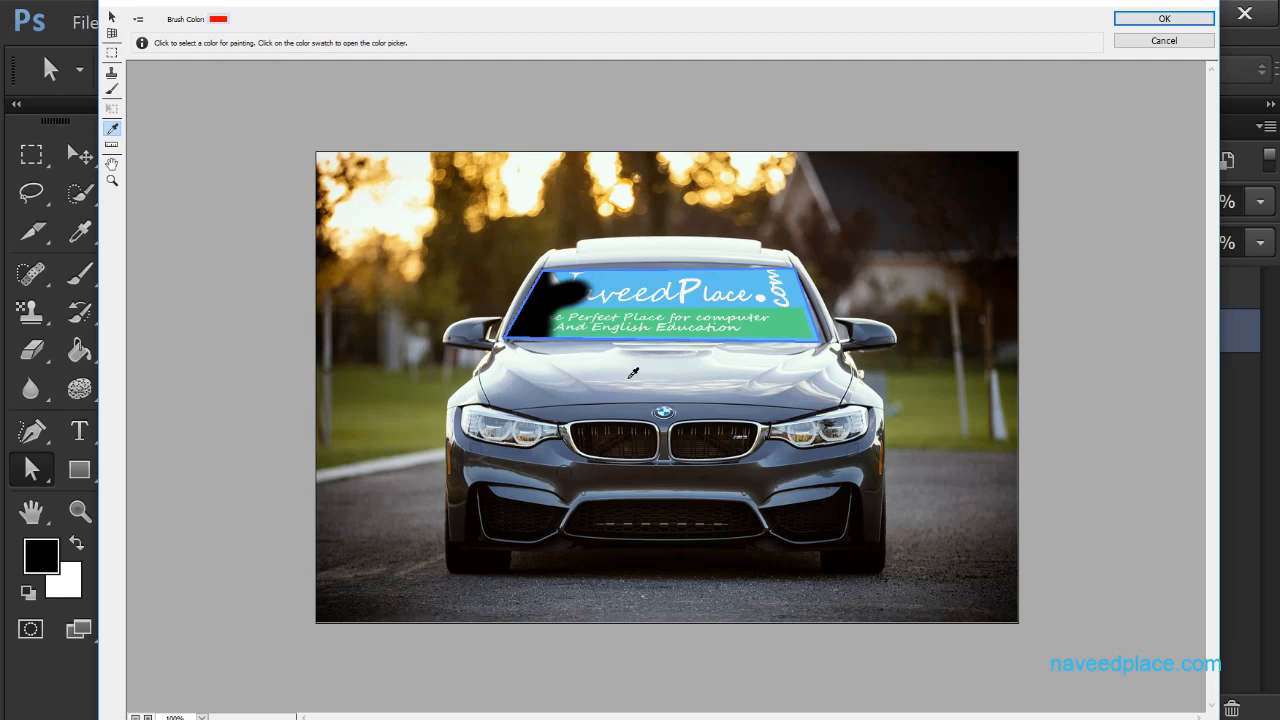
{"action": "key", "text": "ctrl+alt+z"}
{"action": "key", "text": "ctrl+alt+z"}
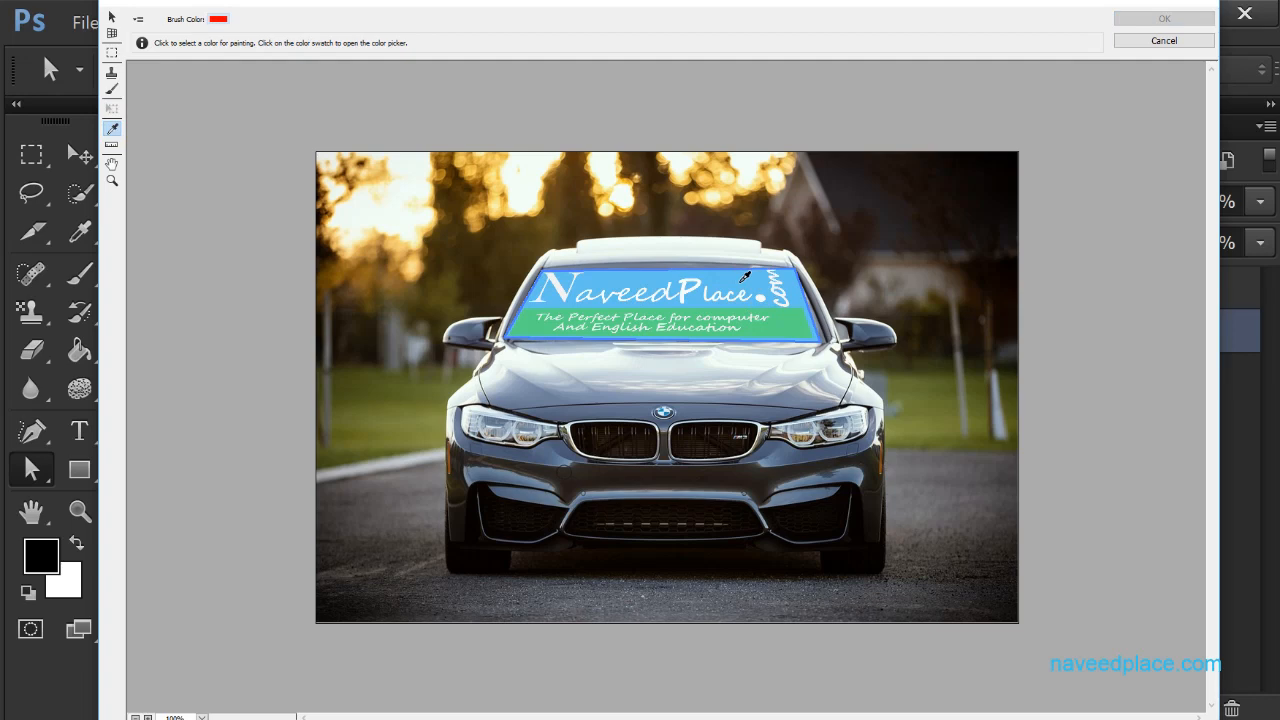
Sample a blue from the logo with the Eyedropper, test it with brush strokes across the car's front, and undo them
{"action": "left_click", "coordinate": [741, 281]}
{"action": "left_click", "coordinate": [110, 89]}
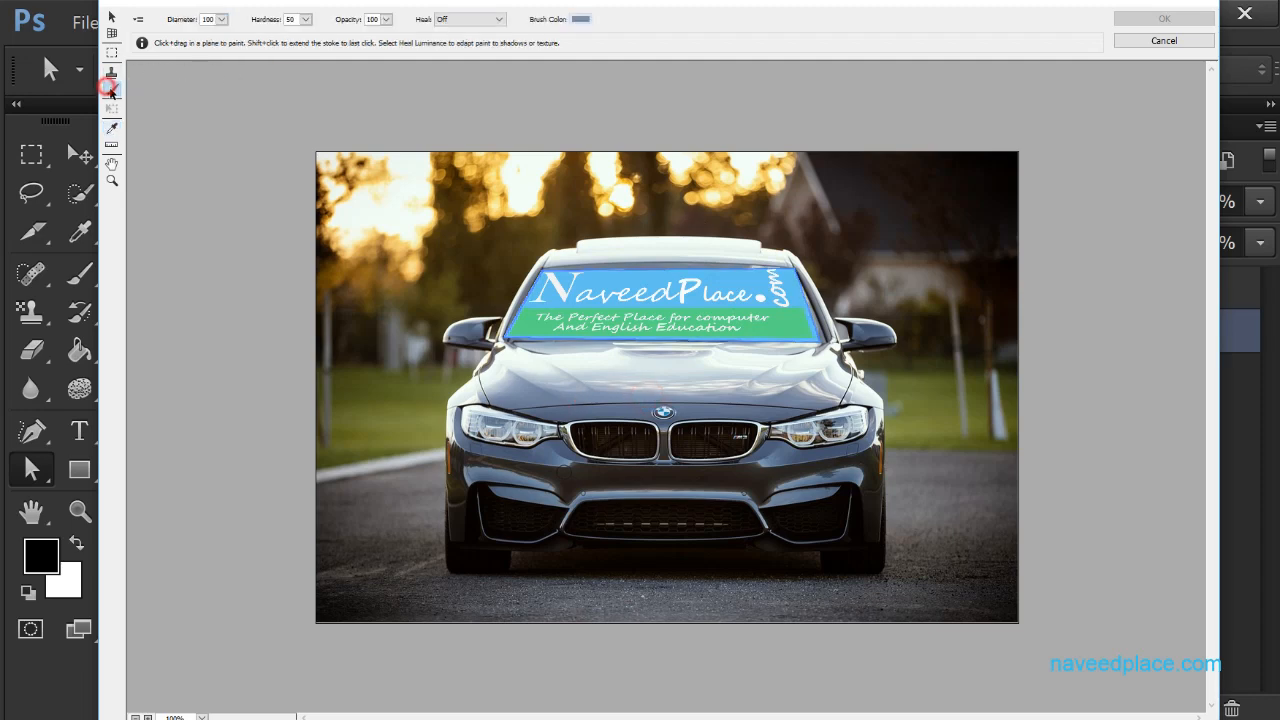
{"action": "mouse_move", "coordinate": [700, 490]}
{"action": "left_mouse_down"}
{"action": "mouse_move", "coordinate": [849, 480]}
{"action": "mouse_move", "coordinate": [777, 451]}
{"action": "mouse_move", "coordinate": [440, 500]}
{"action": "mouse_move", "coordinate": [583, 394]}
{"action": "left_mouse_up"}
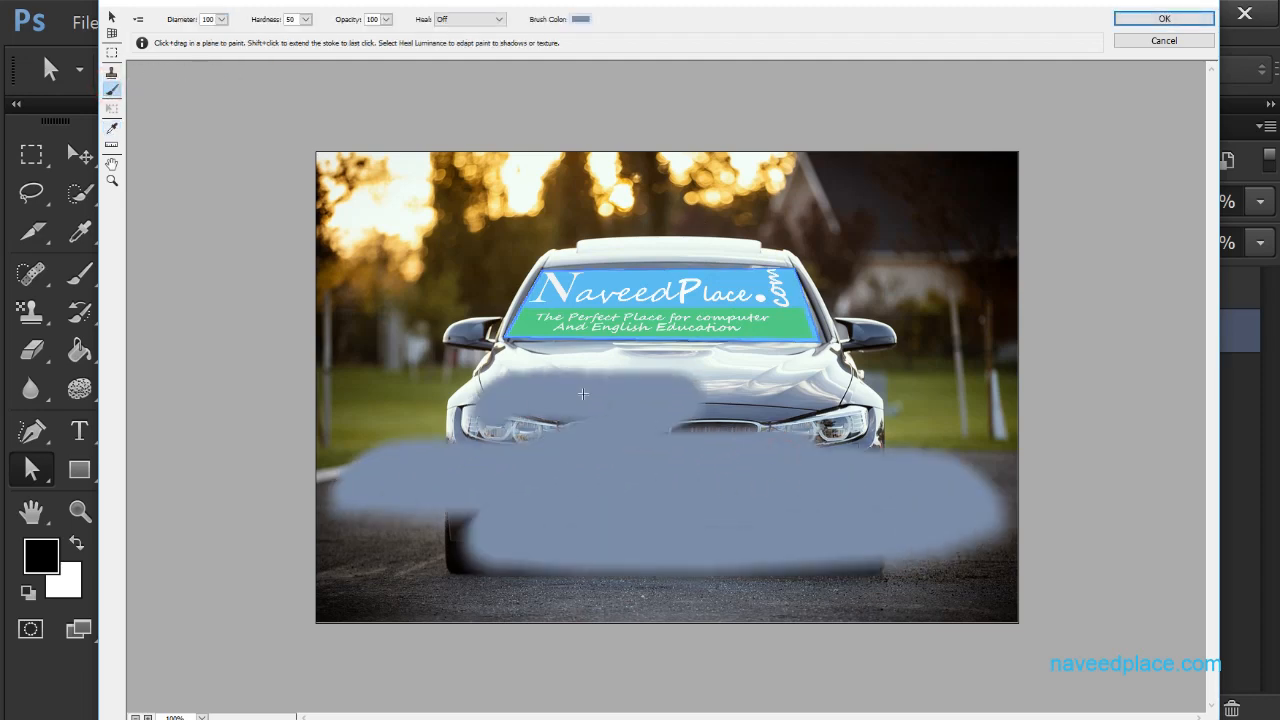
{"action": "key", "text": "ctrl+z"}
{"action": "key", "text": "ctrl+z"}
{"action": "key", "text": "ctrl+z"}
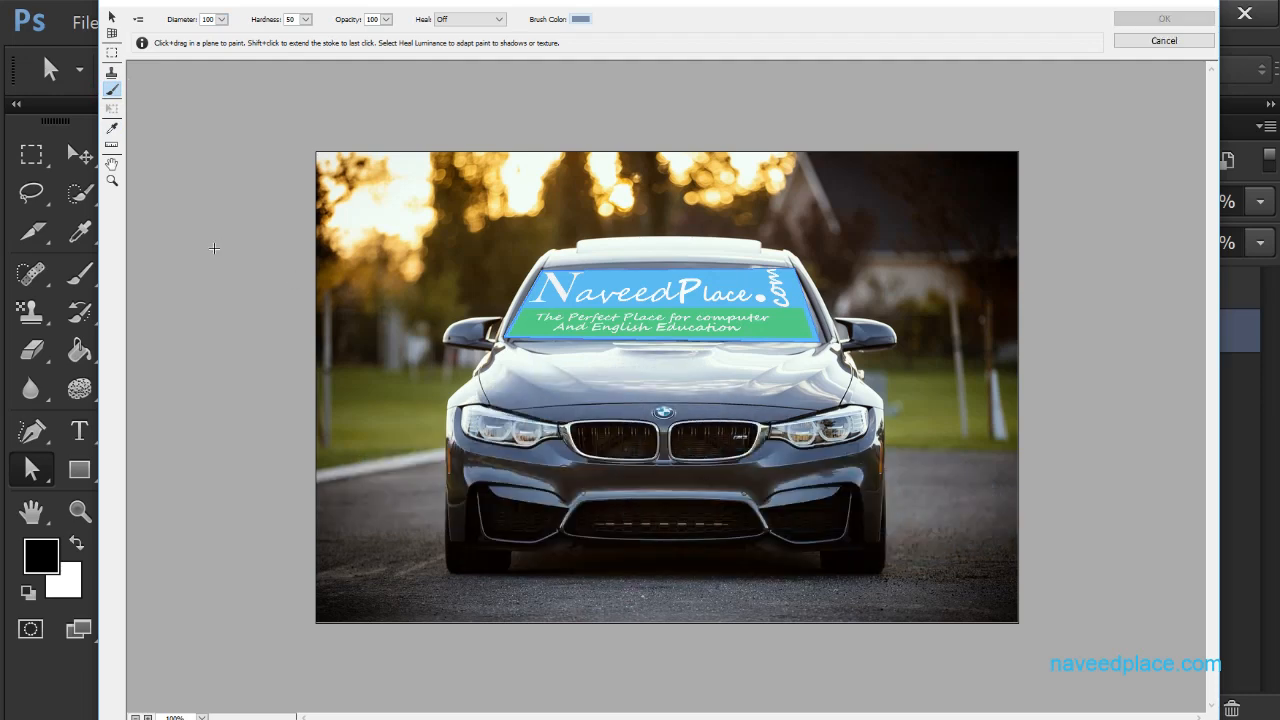
Dab the sampled color on the car's grille and lower bumper, and undo the bumper dab
{"action": "left_click", "coordinate": [668, 418]}
{"action": "left_click", "coordinate": [559, 552]}
{"action": "key", "text": "ctrl+z"}
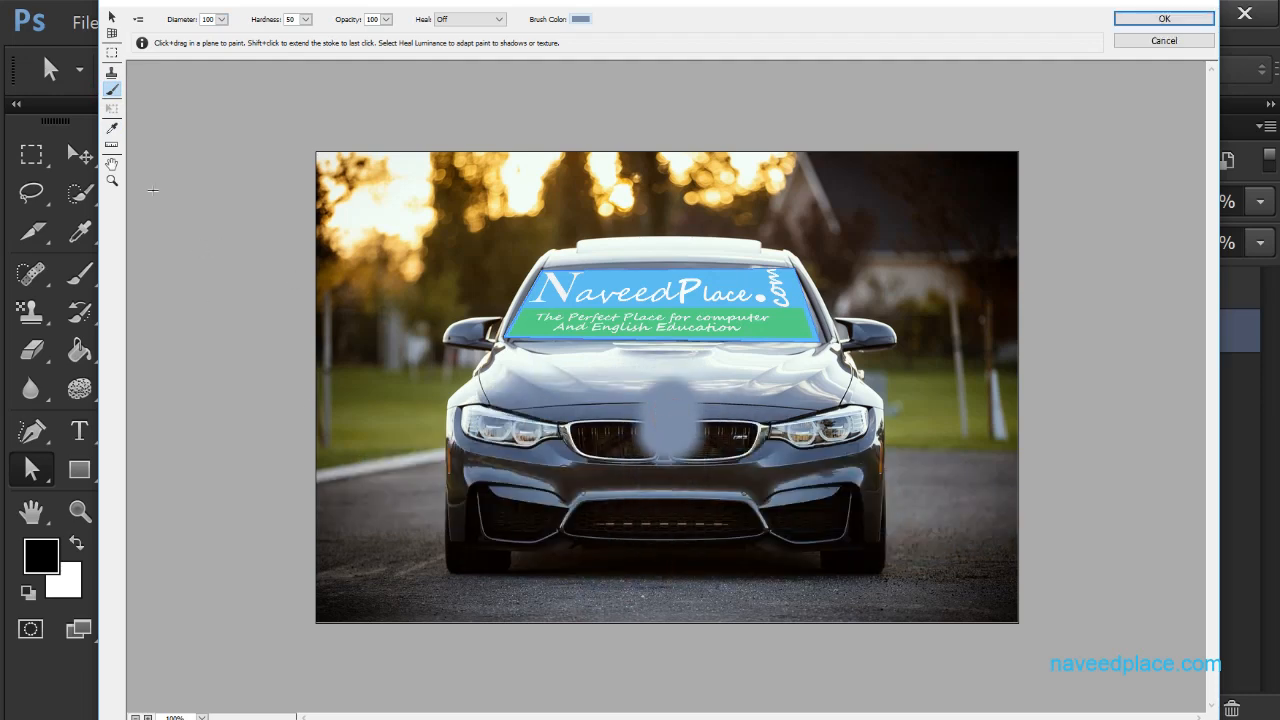
Try the Measure, Hand and Zoom tools, inspecting the area above the windshield at 600%, and close the Vanishing Point filter
{"action": "left_click", "coordinate": [112, 147]}
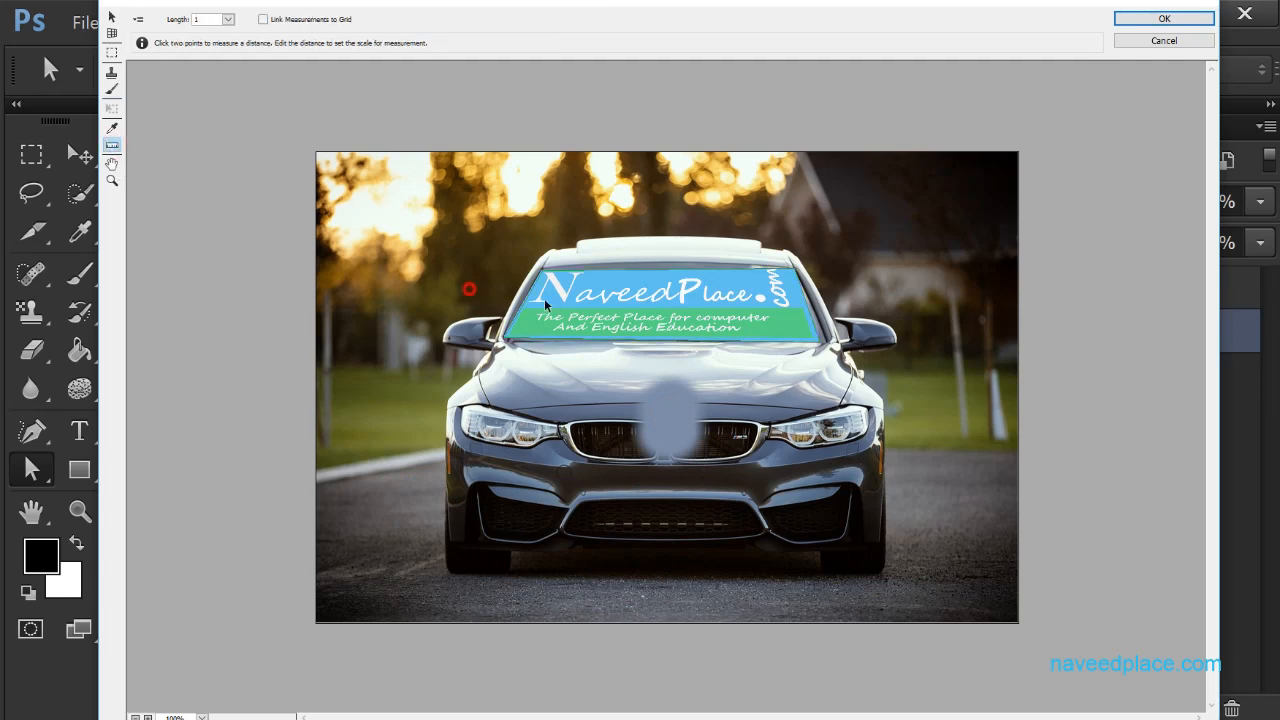
{"action": "left_click", "coordinate": [112, 163]}
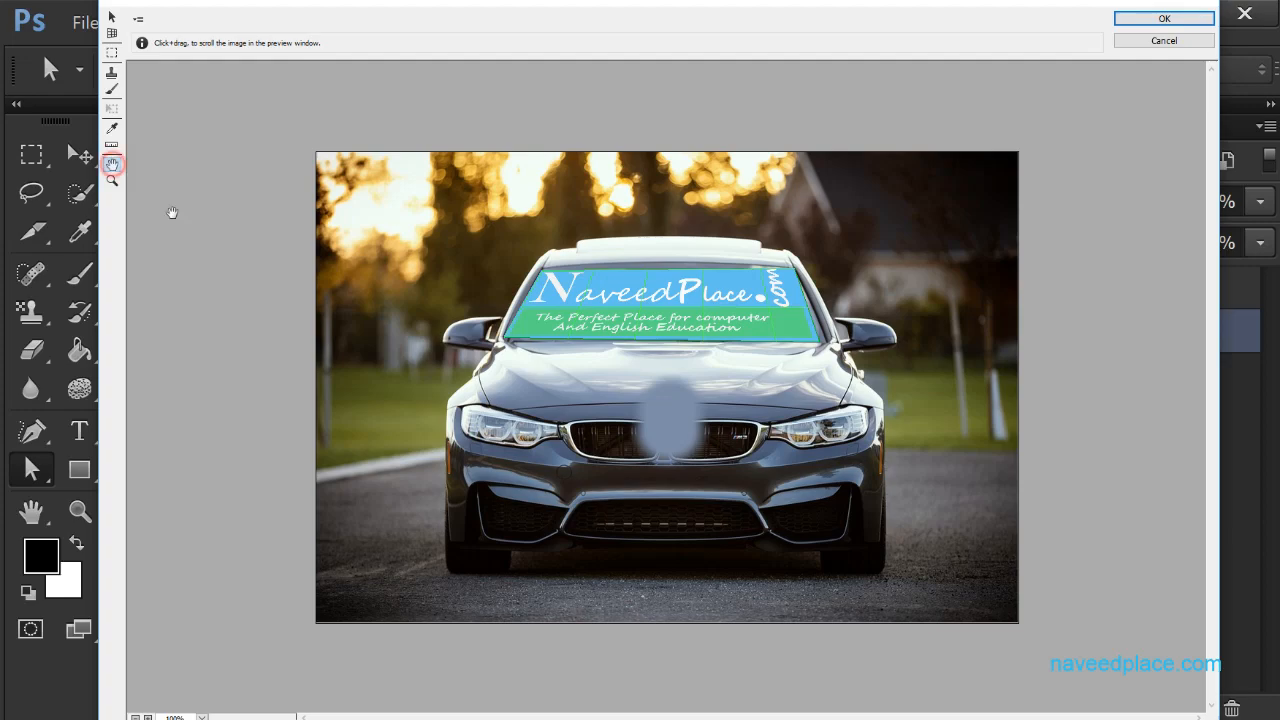
{"action": "left_click", "coordinate": [112, 180]}
{"action": "left_click", "coordinate": [648, 246]}
{"action": "left_click", "coordinate": [648, 246]}
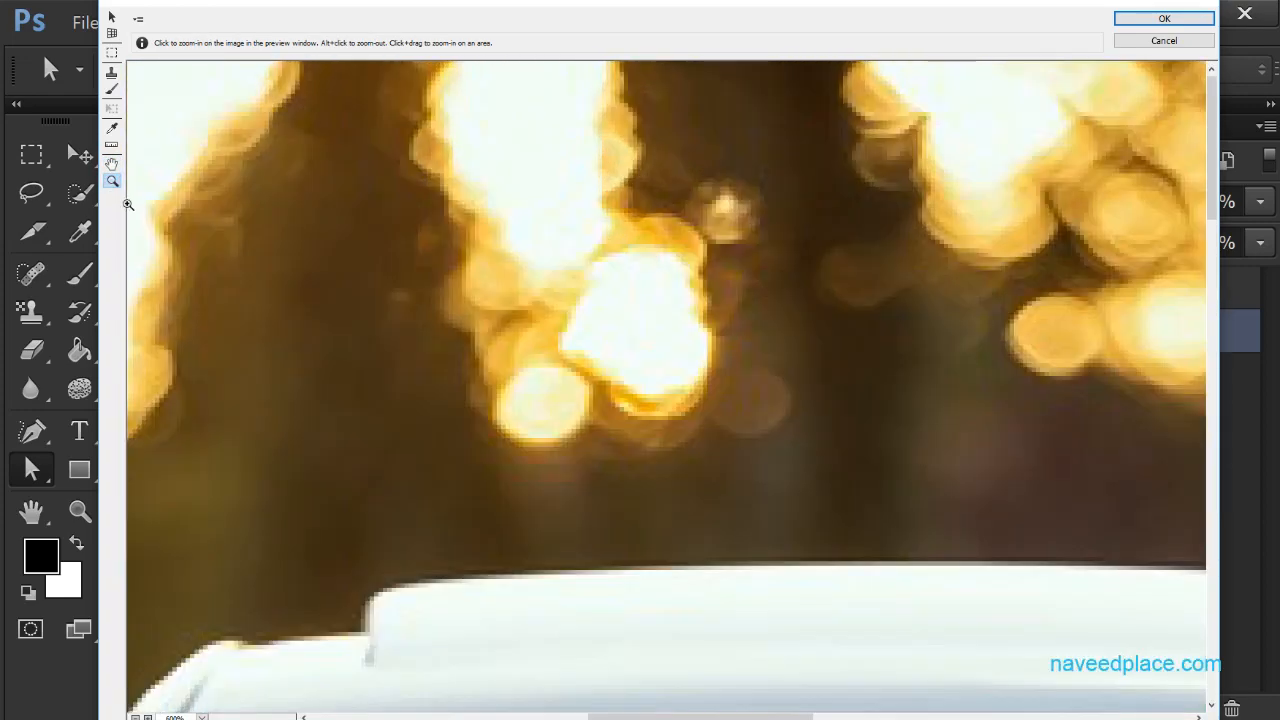
{"action": "left_click", "coordinate": [112, 163]}
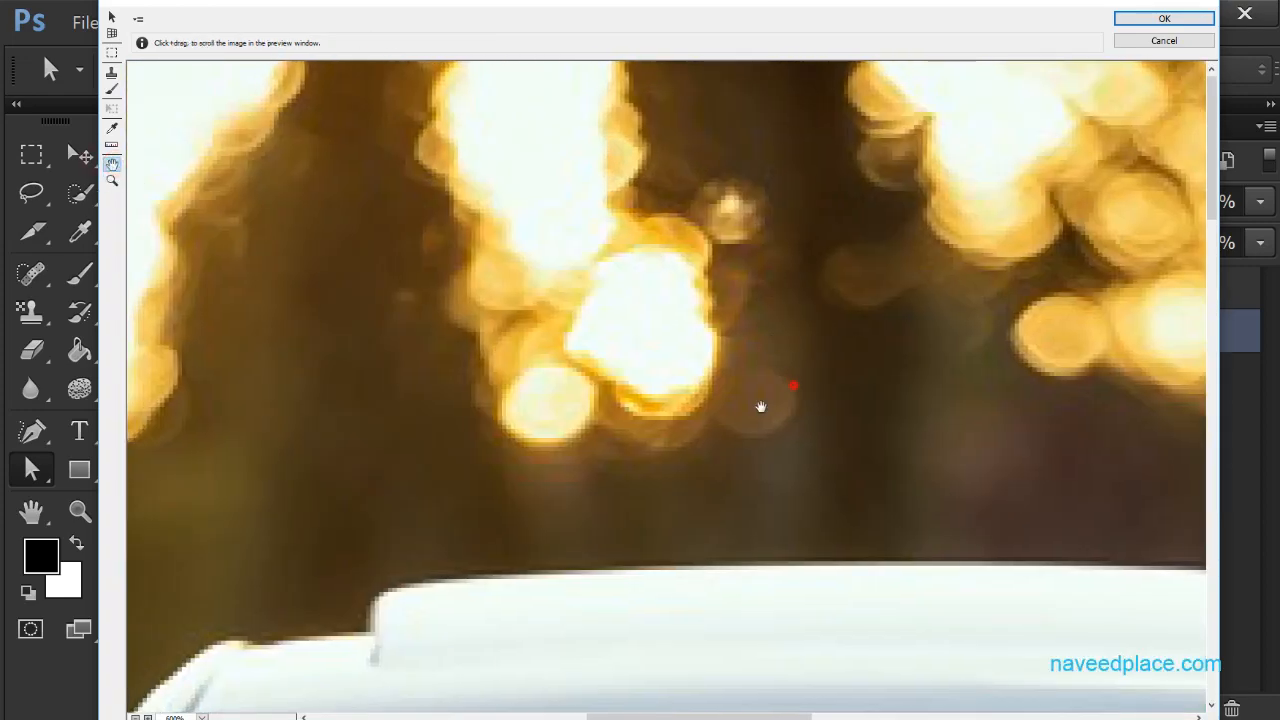
{"action": "left_click_drag", "start_coordinate": [760, 405], "coordinate": [676, 224]}
{"action": "left_click", "coordinate": [112, 180]}
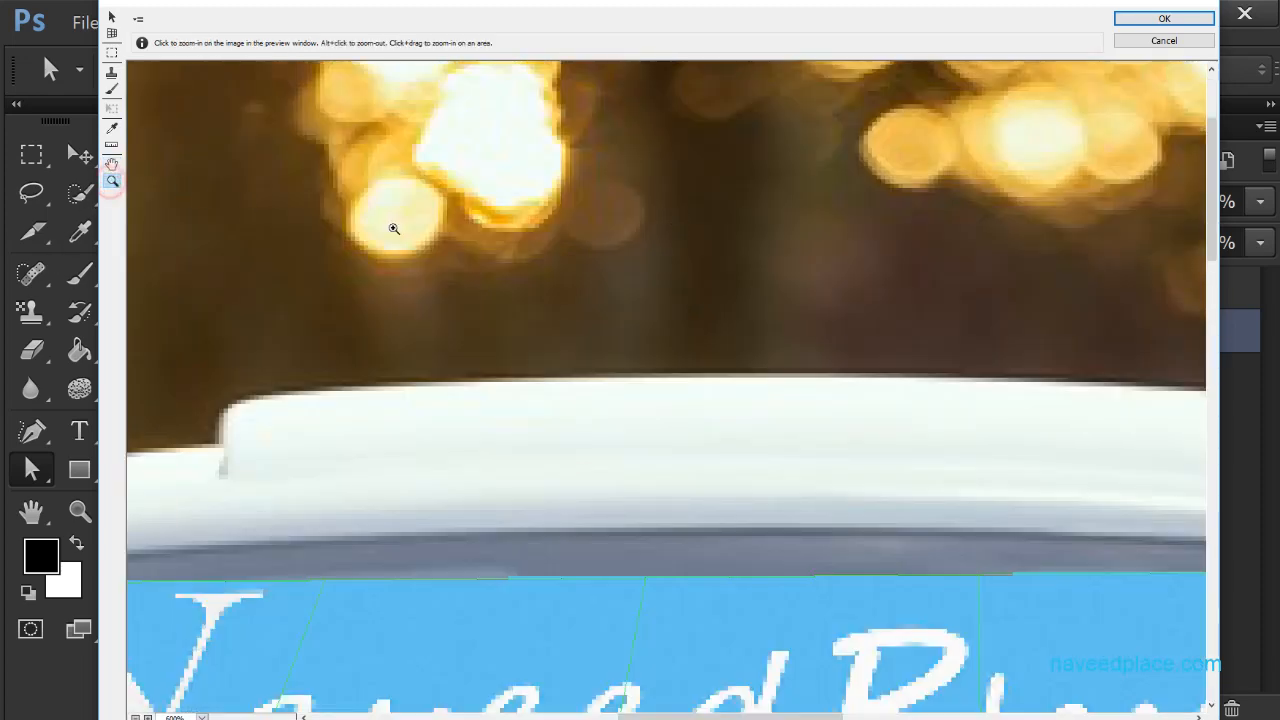
{"action": "left_click", "coordinate": [1164, 18]}
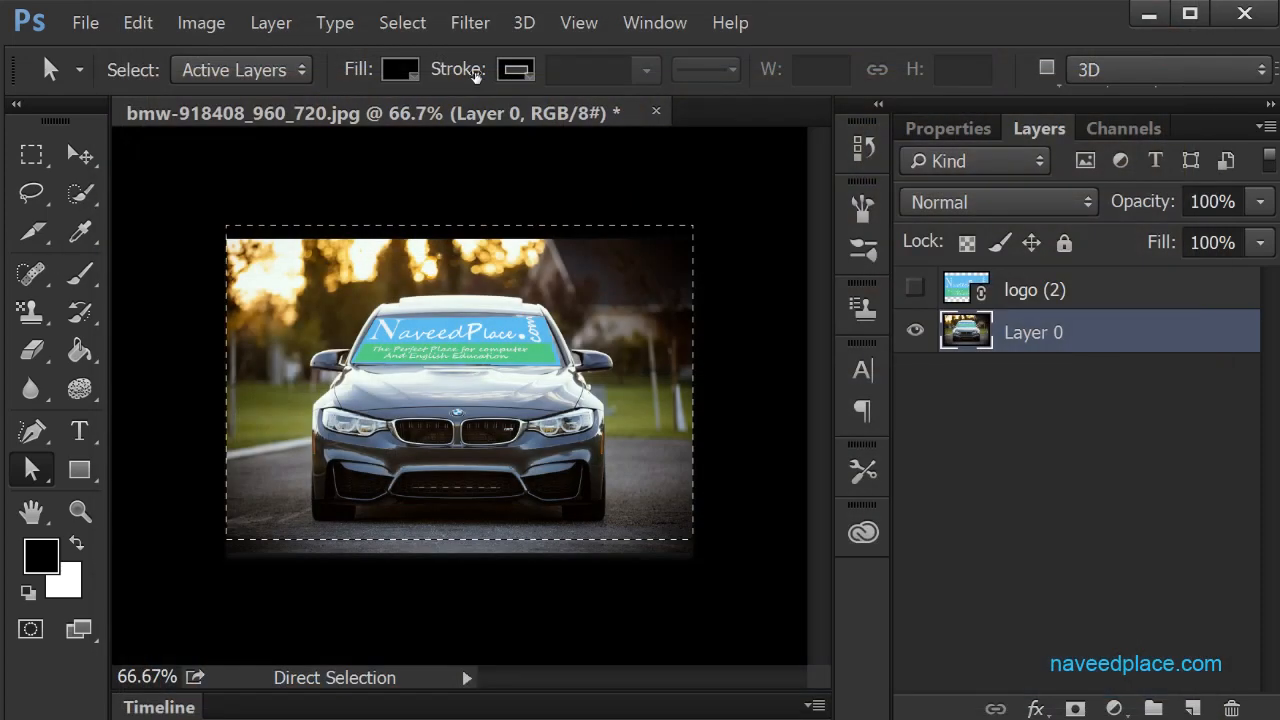
{"action": "left_click", "coordinate": [462, 27]}
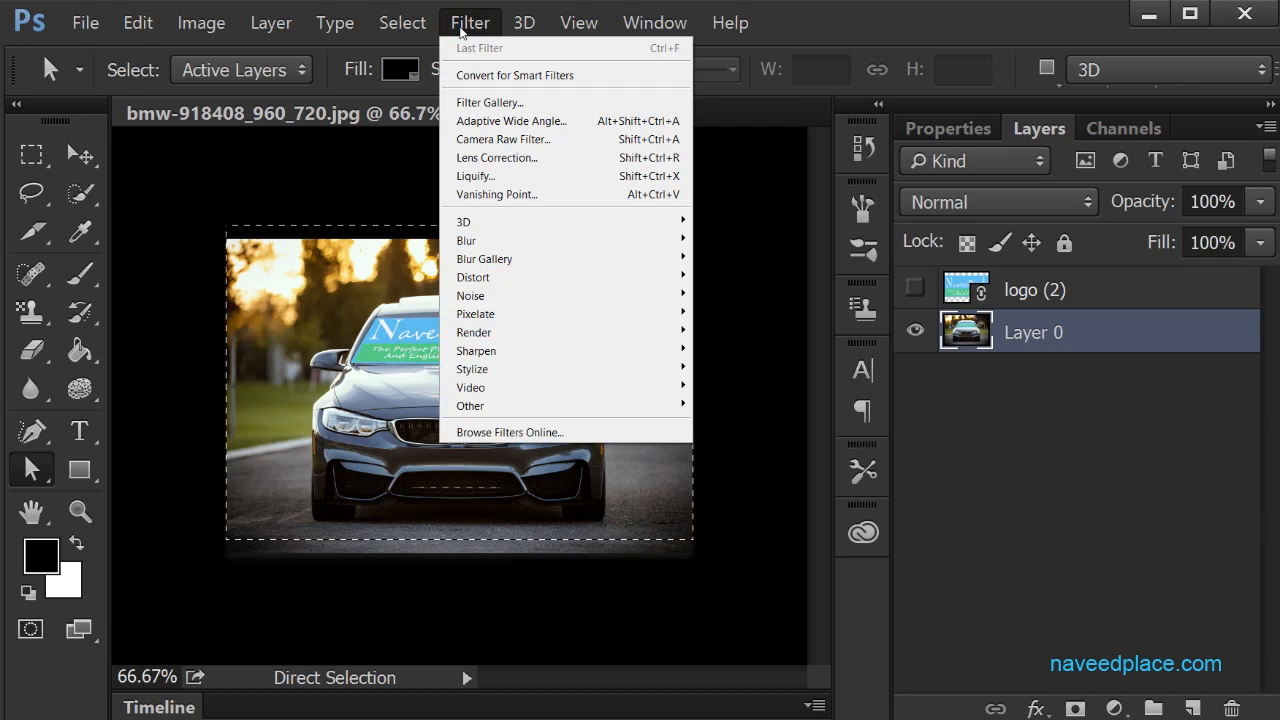